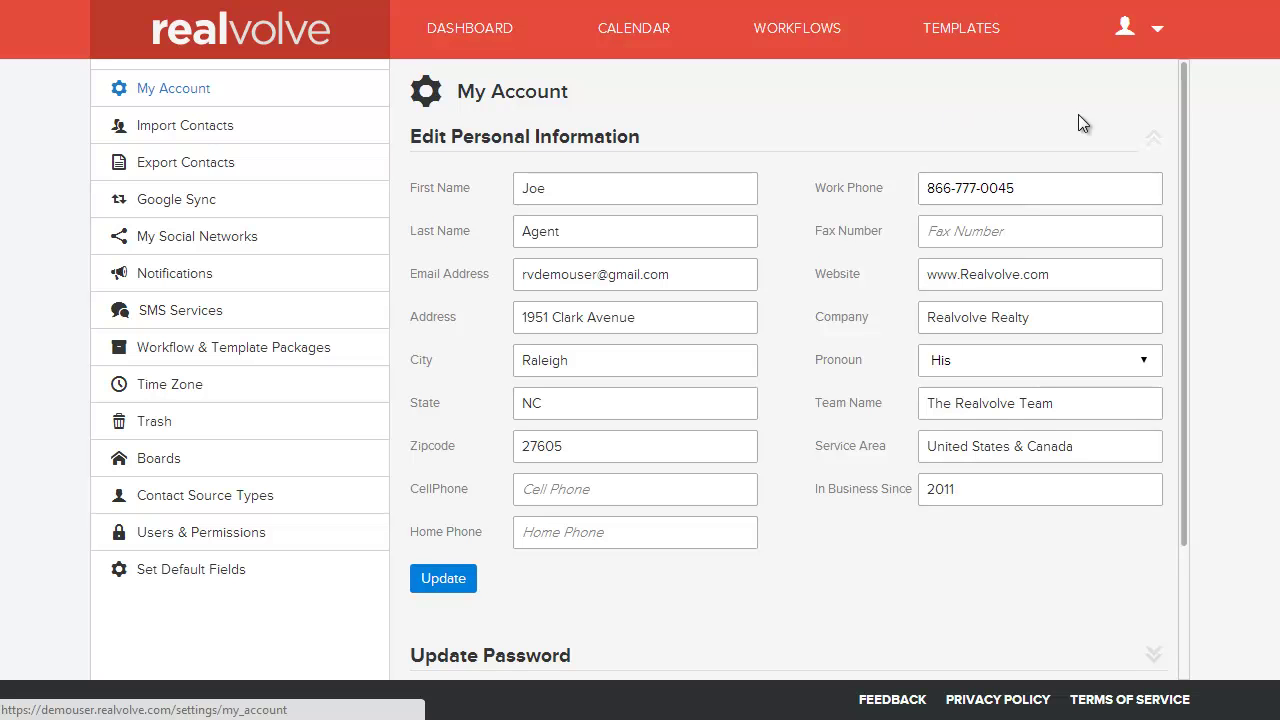
- Go to Settings > Workflow & Template Packages from the account menu to reach the Package Editor
{"action": "left_click", "coordinate": [1159, 32]}
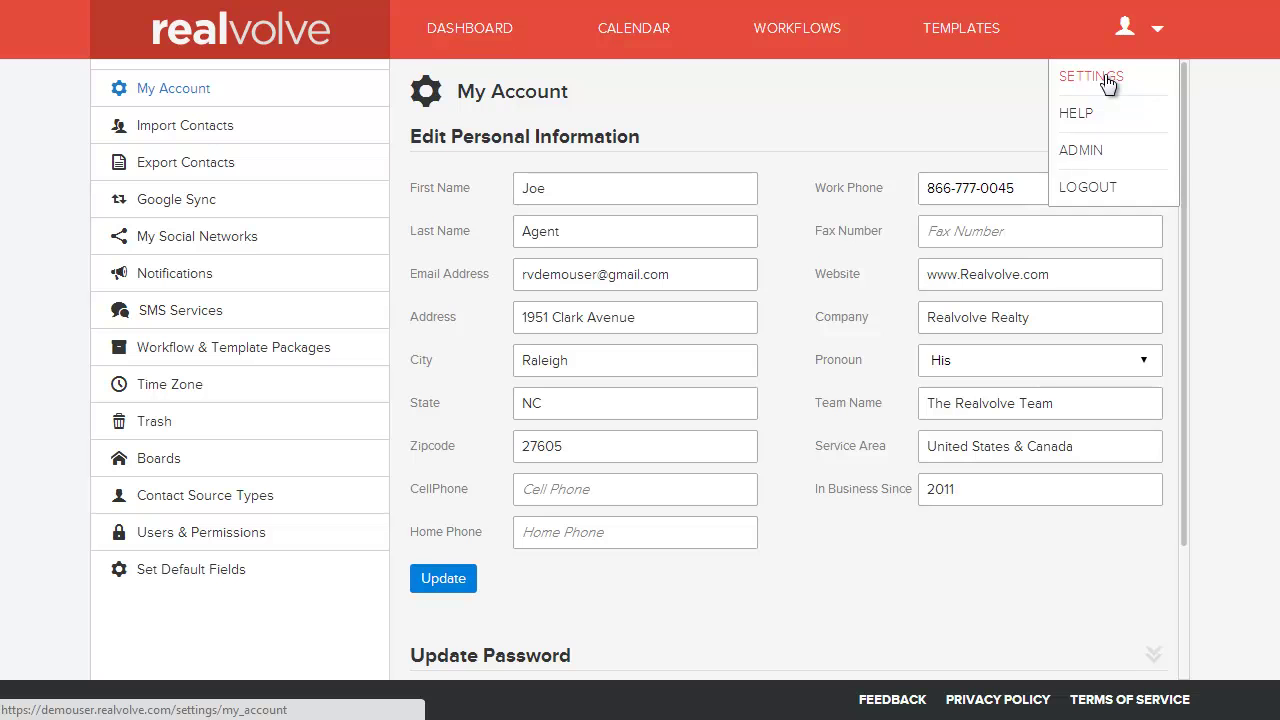
{"action": "left_click", "coordinate": [1078, 80]}
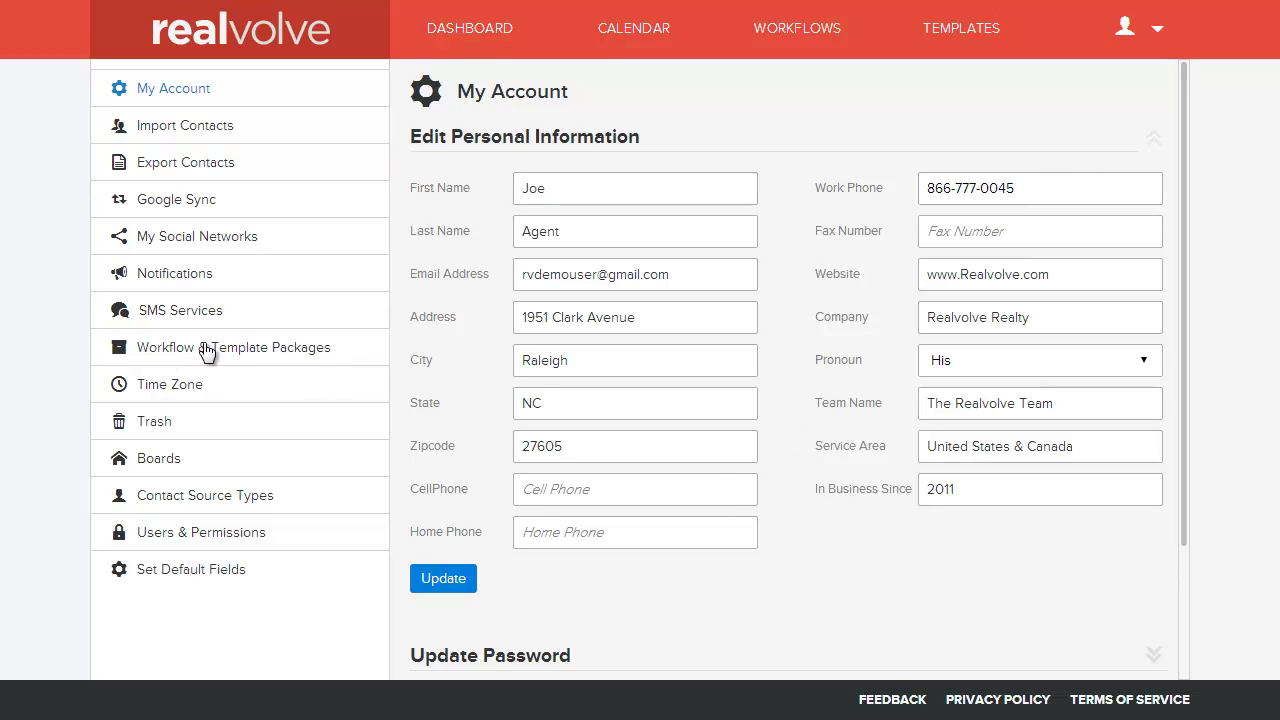
{"action": "left_click", "coordinate": [297, 350]}
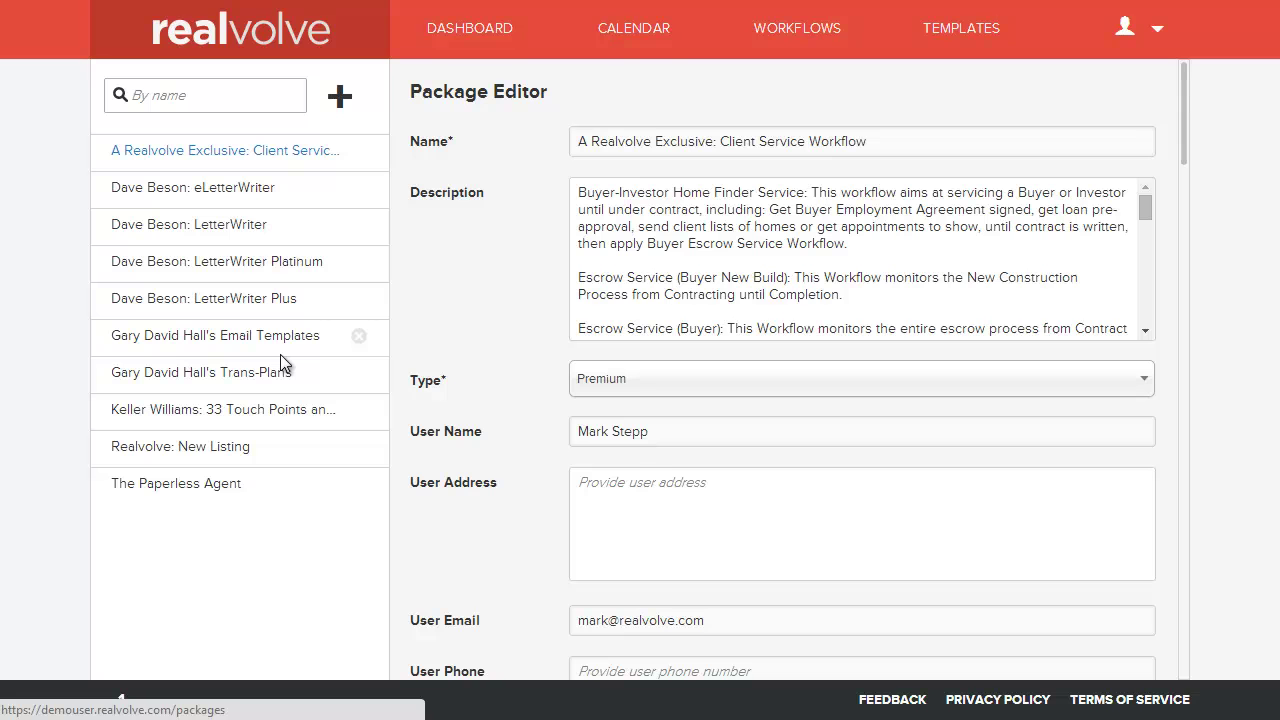
- Add a new package named 'My Package' with the description 'full detail'
{"action": "left_click", "coordinate": [340, 100]}
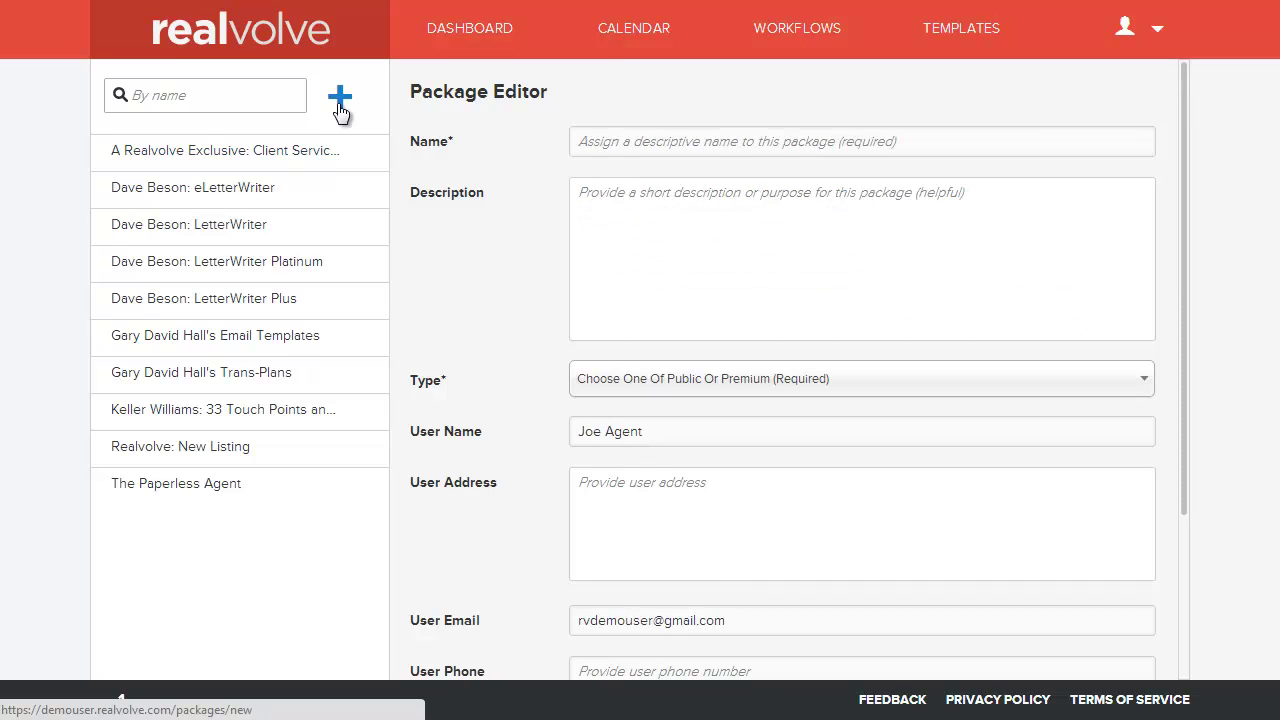
{"action": "left_click", "coordinate": [606, 142]}
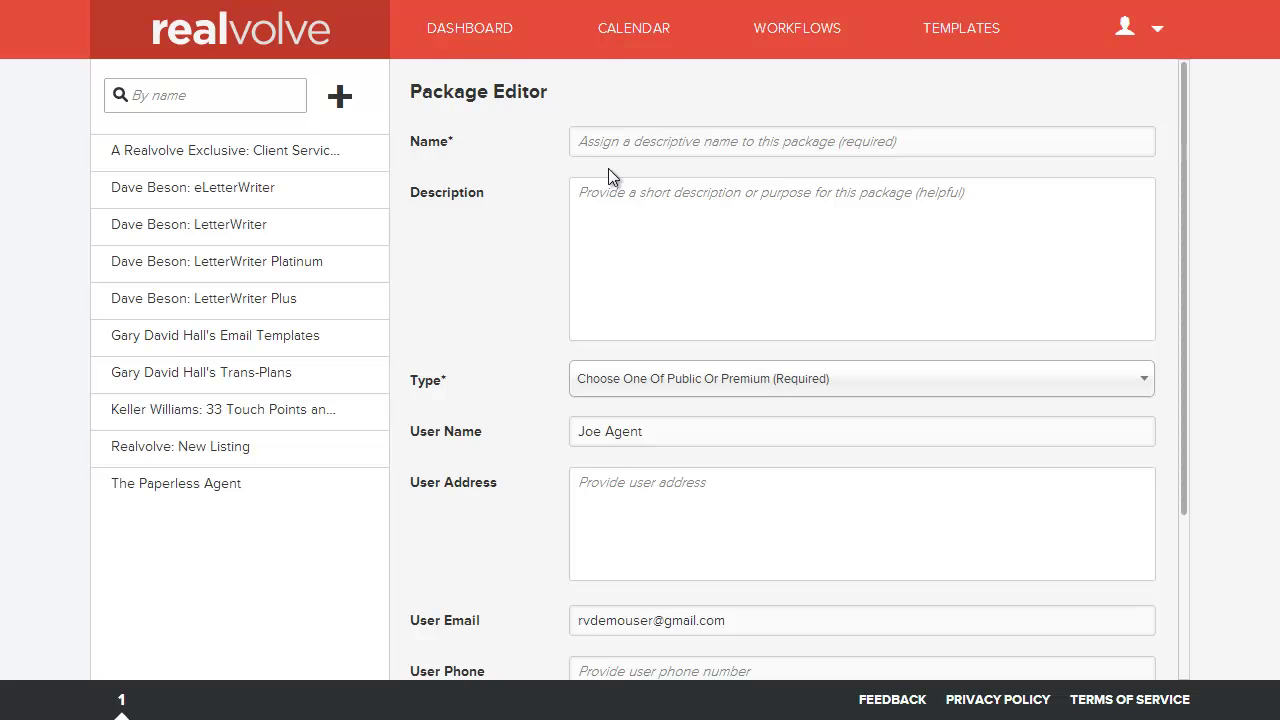
{"action": "type", "text": "My"}
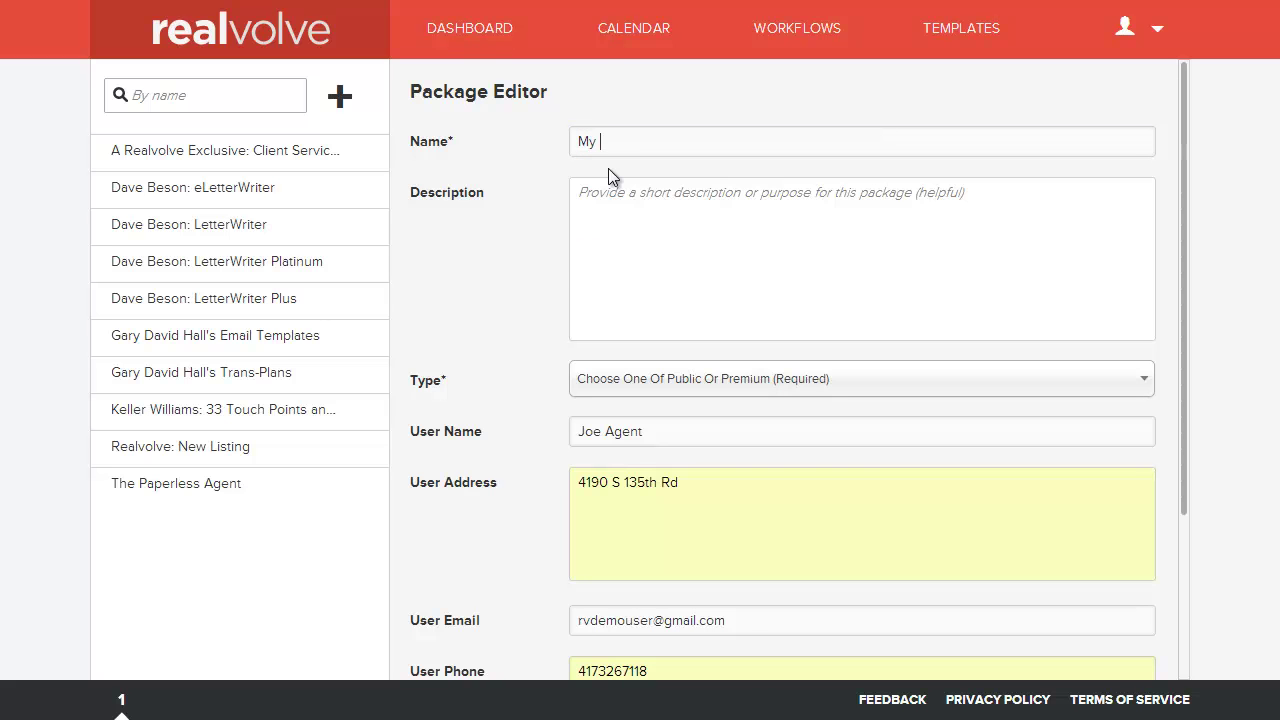
{"action": "type", "text": " Package"}
{"action": "key", "text": "Tab"}
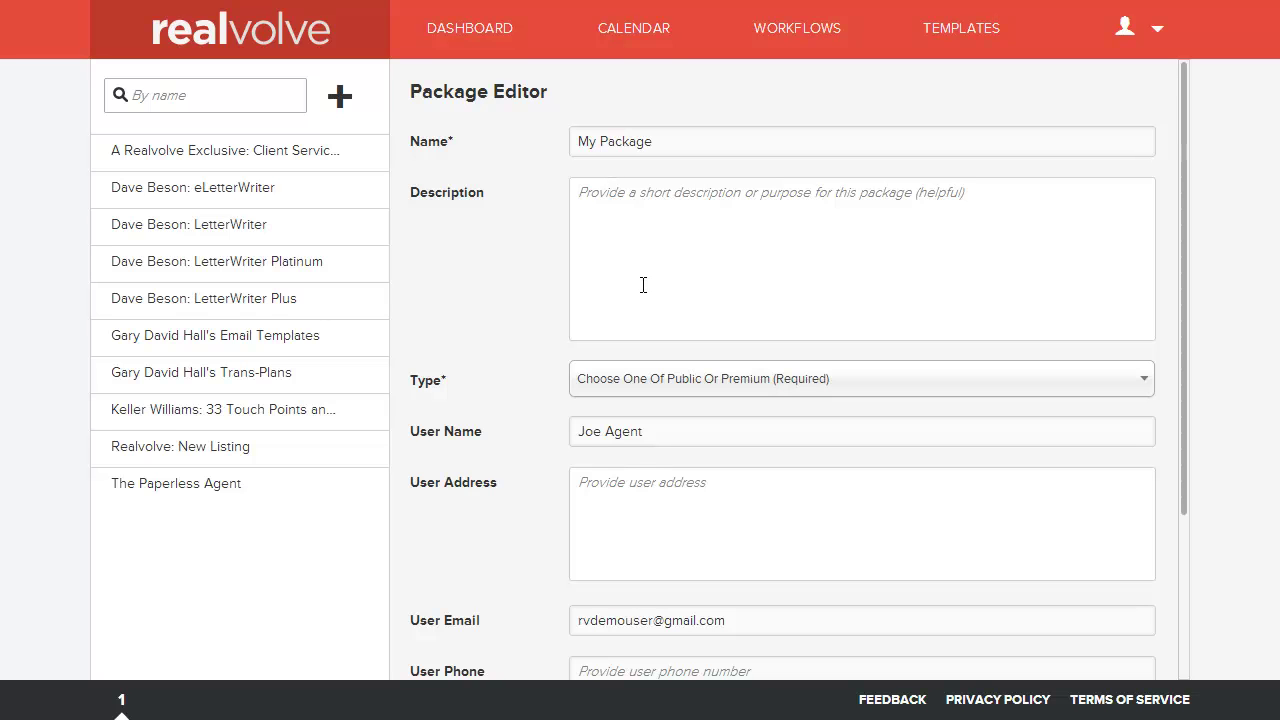
{"action": "type", "text": "full detail"}
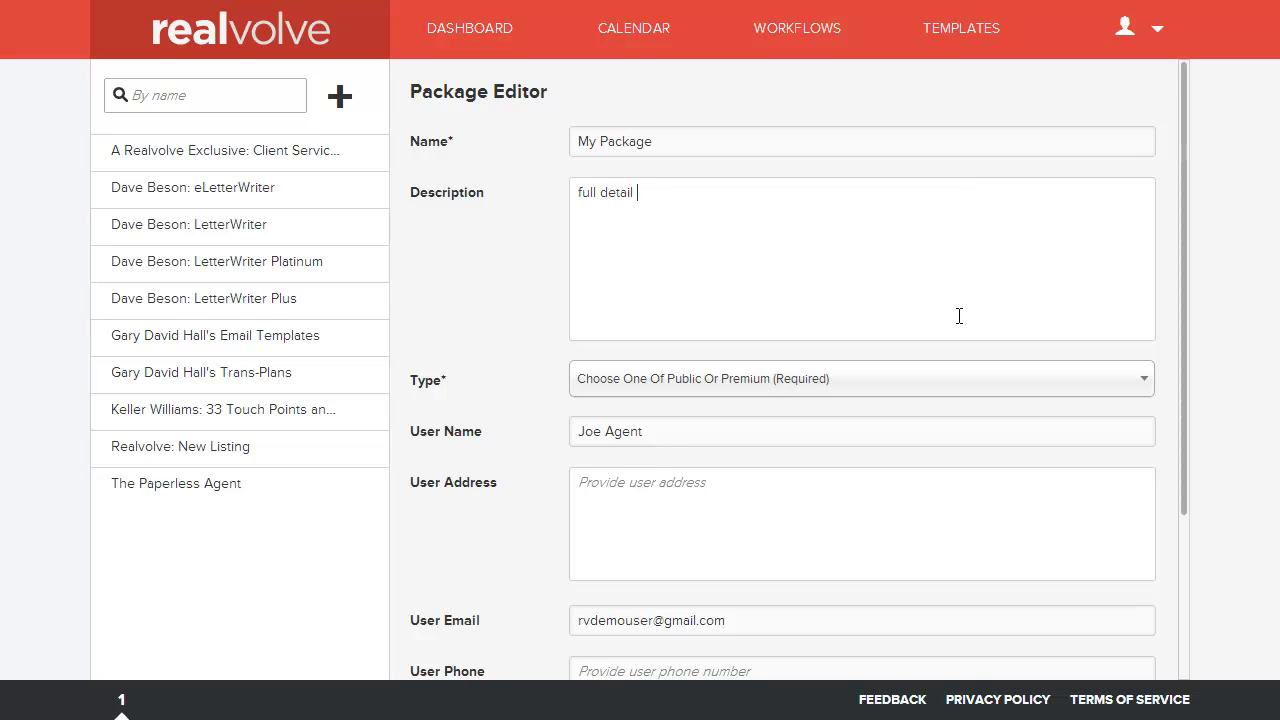
- Set My Package's type to Public and save it to the package list
{"action": "left_click", "coordinate": [641, 390]}
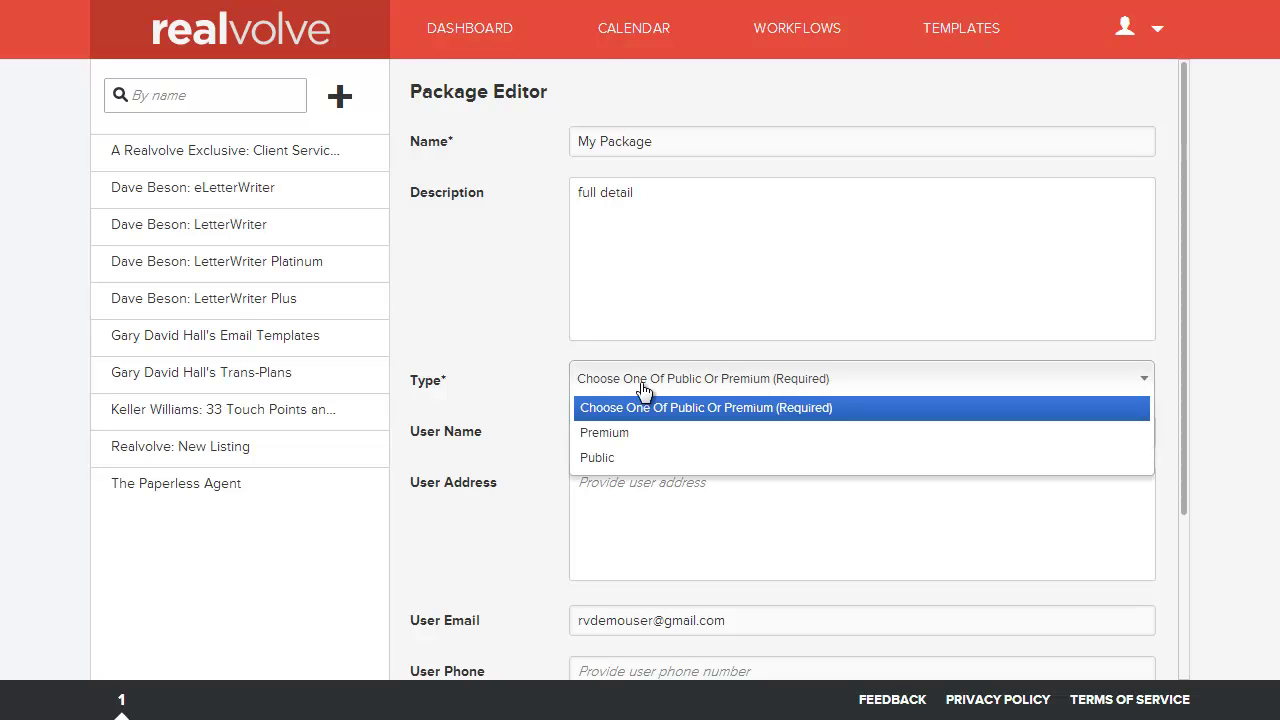
{"action": "left_click", "coordinate": [612, 460]}
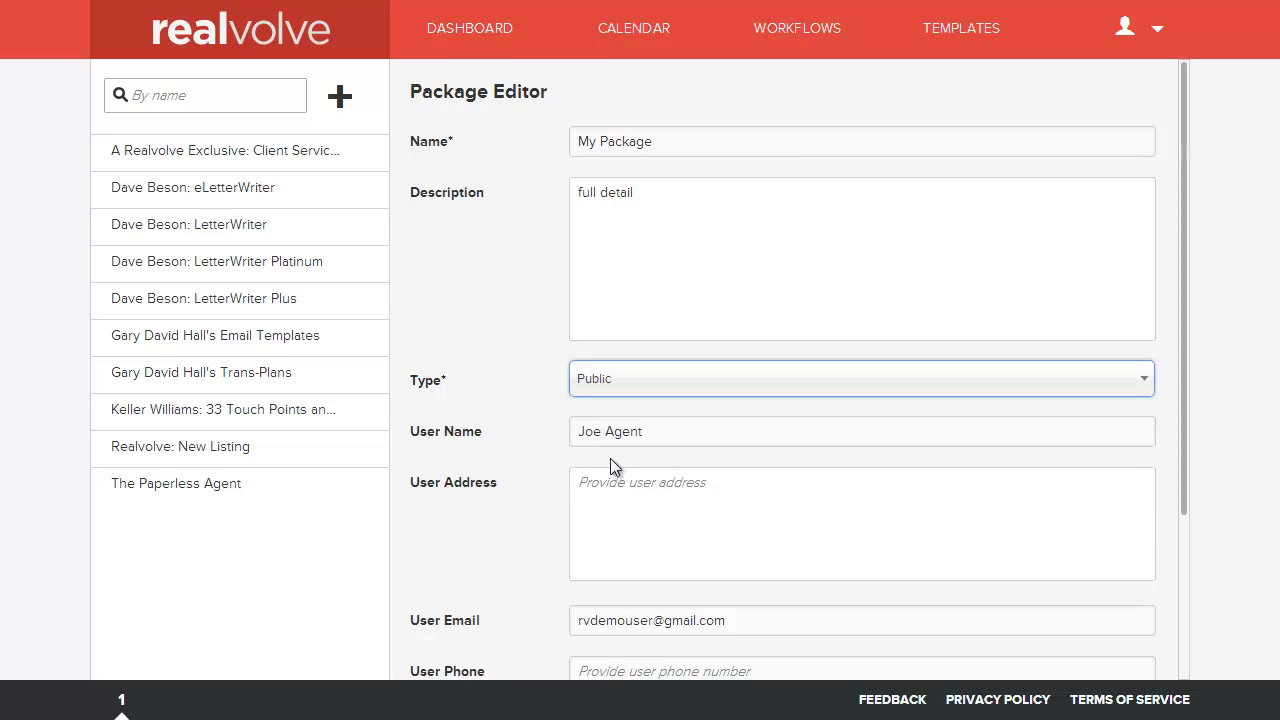
{"action": "left_click_drag", "start_coordinate": [688, 435], "coordinate": [612, 436]}
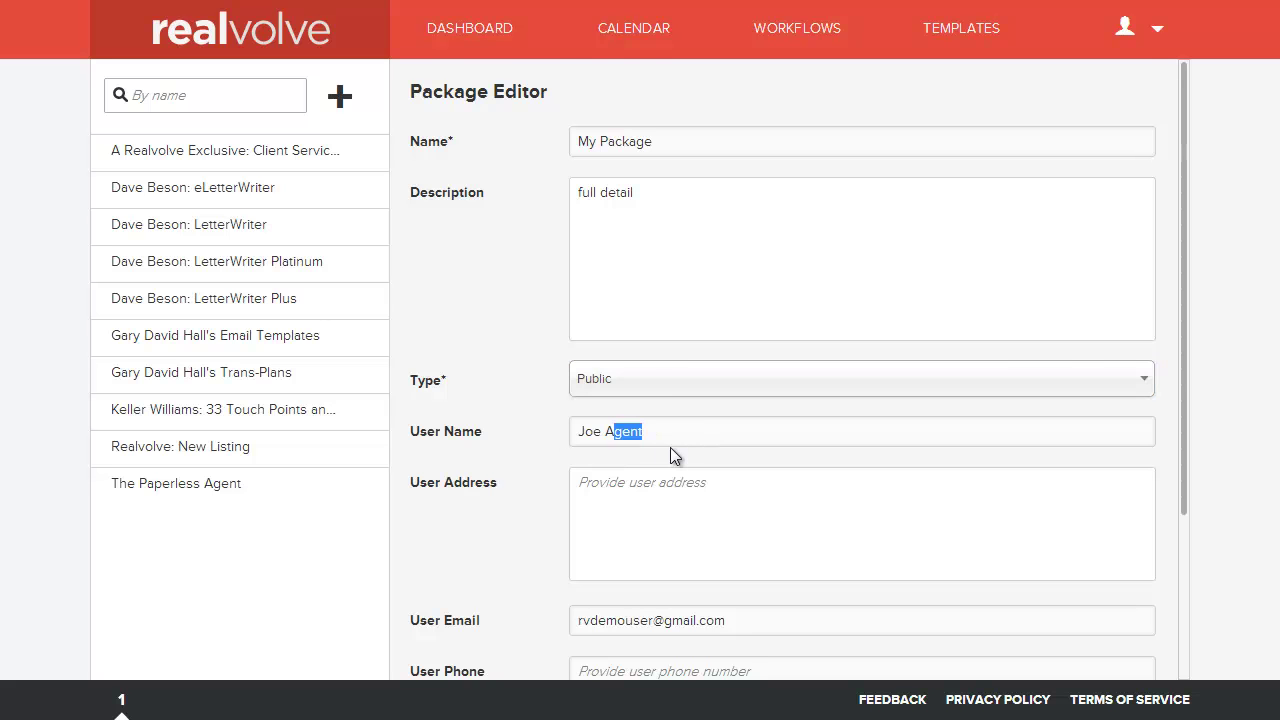
{"action": "left_click", "coordinate": [688, 513]}
{"action": "left_click", "coordinate": [537, 490]}
{"action": "scroll", "coordinate": [560, 516], "scroll_direction": "down", "scroll_amount": 3}
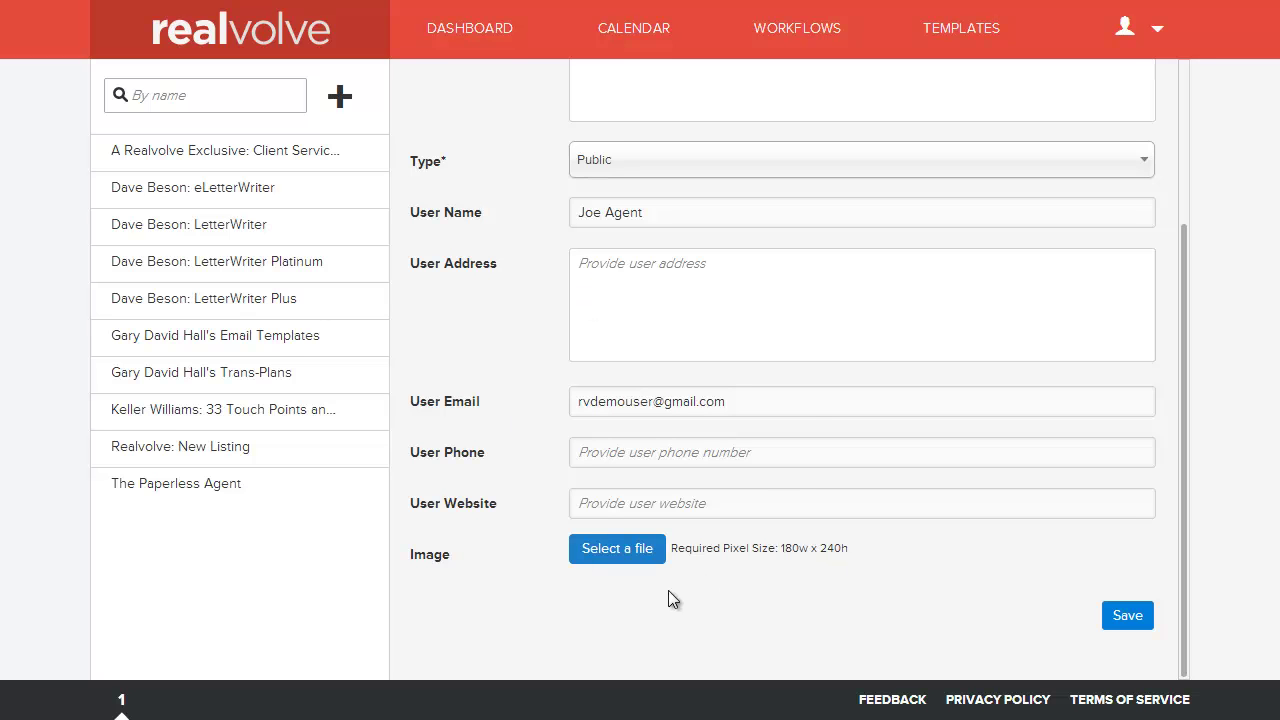
{"action": "left_click", "coordinate": [1138, 618]}
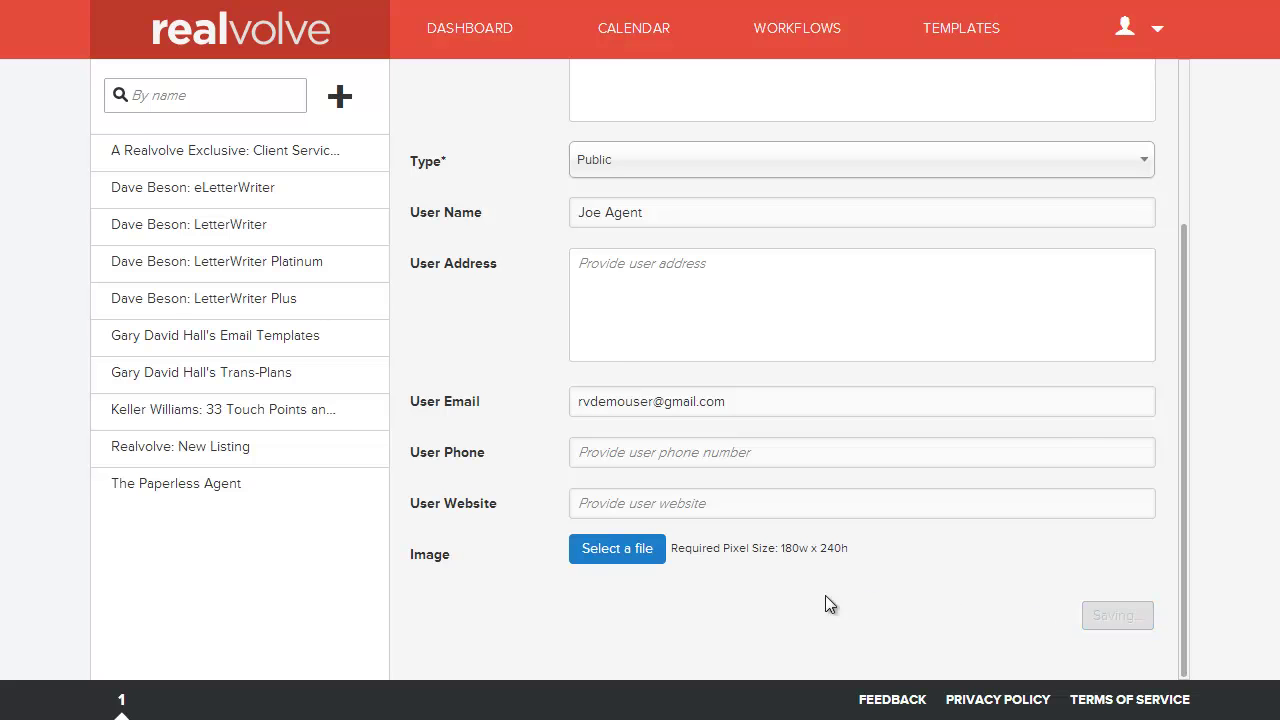
{"action": "scroll", "coordinate": [834, 496], "scroll_direction": "down", "scroll_amount": 3}
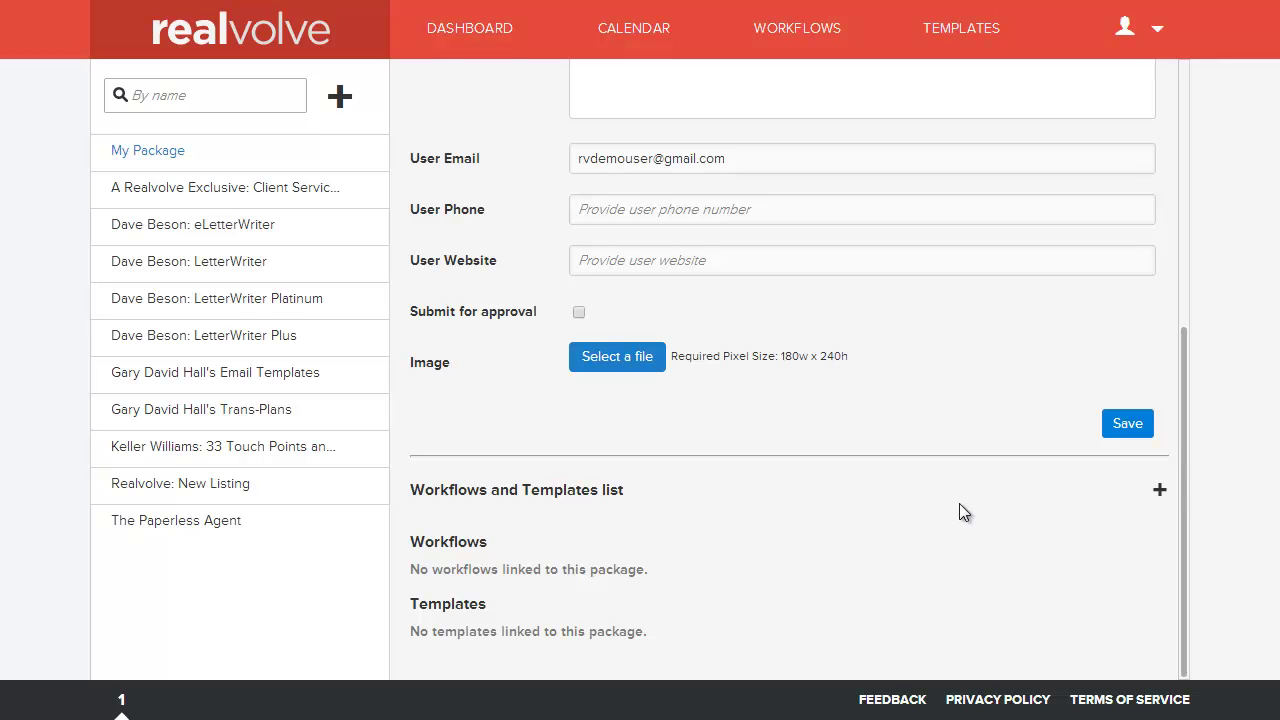
- In the link dialog's Workflows list, tick Keller Williams: 33 Touch Points and Keller Williams: 8x8
{"action": "left_click", "coordinate": [1160, 492]}
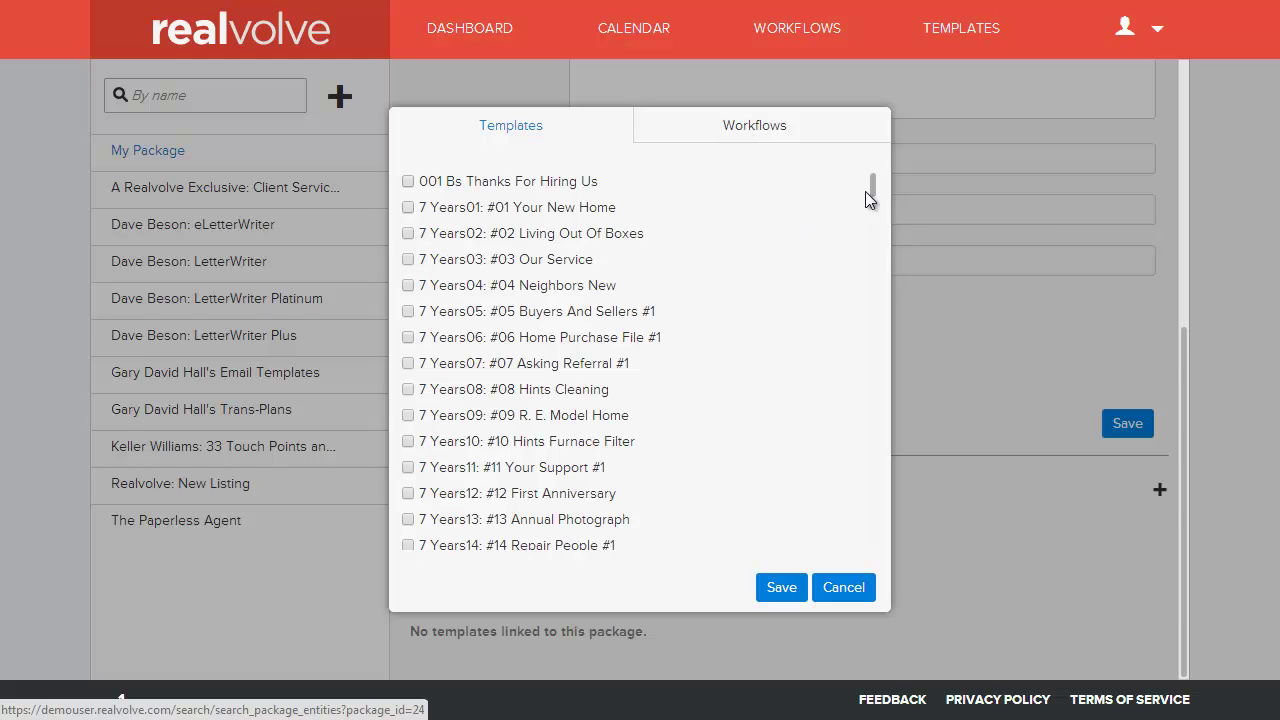
{"action": "left_click", "coordinate": [771, 139]}
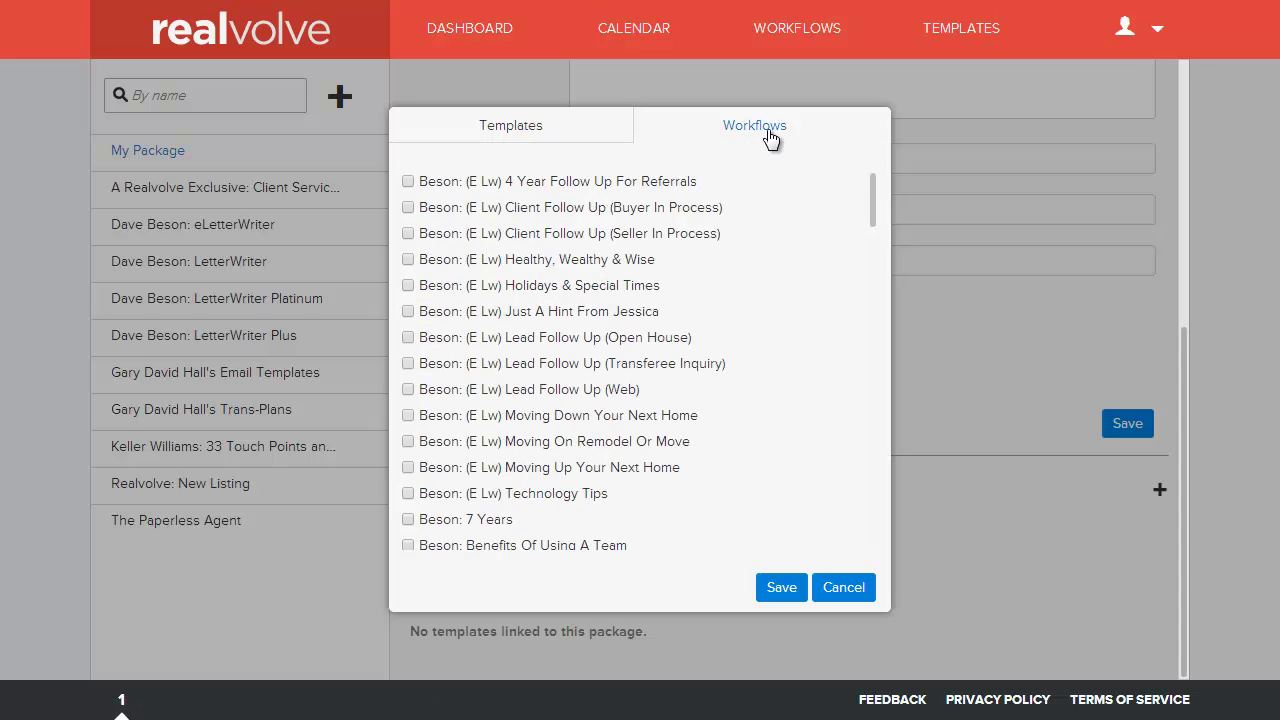
{"action": "left_click_drag", "start_coordinate": [874, 194], "coordinate": [880, 432]}
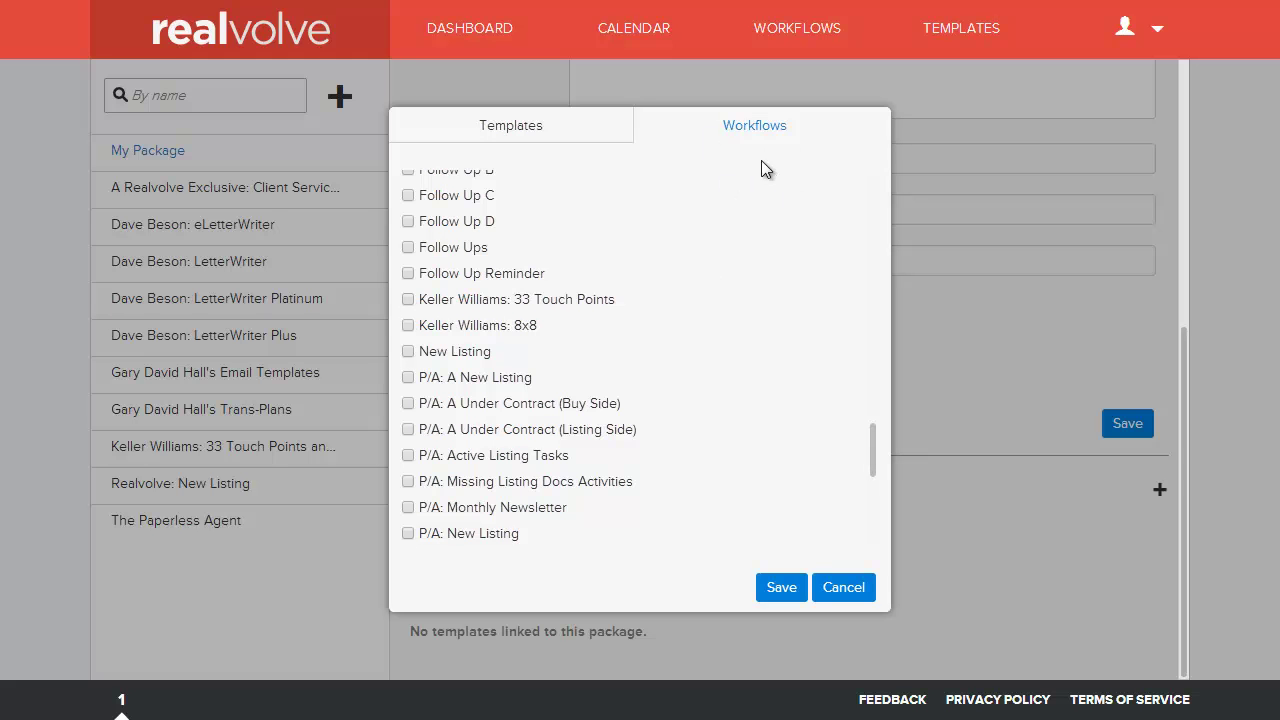
{"action": "left_click", "coordinate": [408, 299]}
{"action": "left_click", "coordinate": [566, 325]}
- Save the two workflow links, review the added Week templates, then reopen and close the link dialog
{"action": "left_click", "coordinate": [782, 589]}
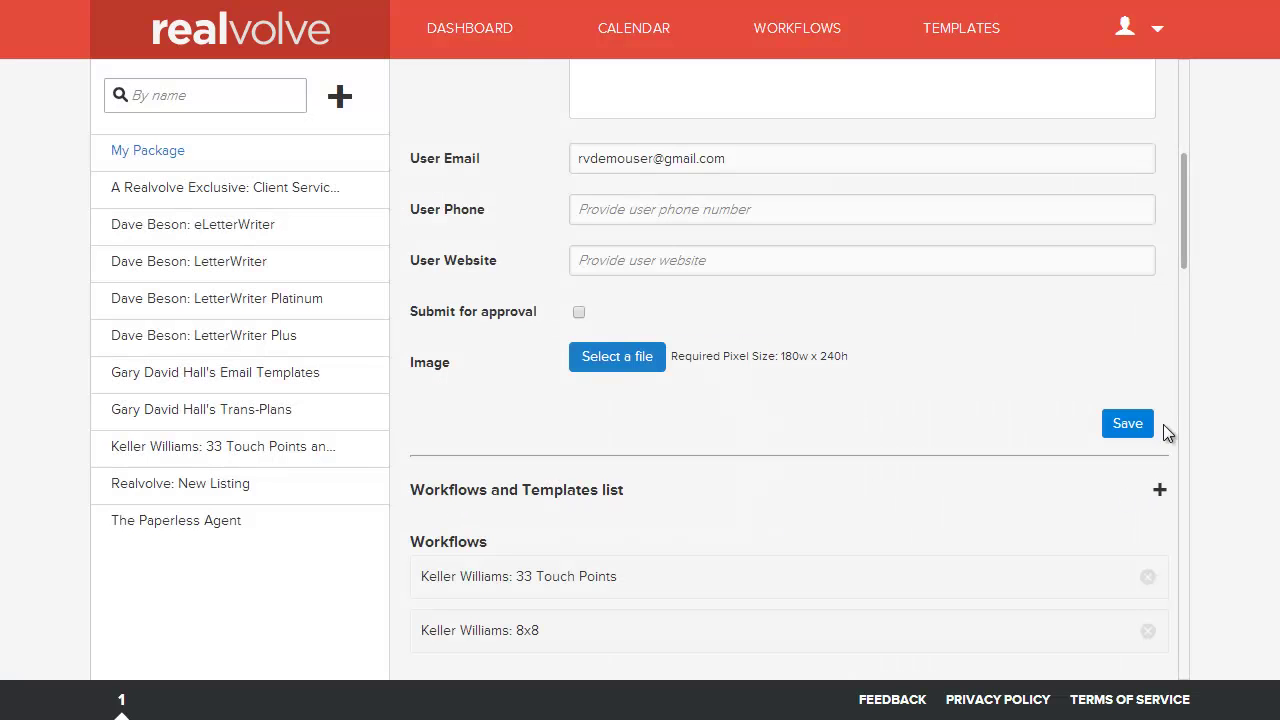
{"action": "scroll", "coordinate": [770, 407], "scroll_direction": "down", "scroll_amount": 5}
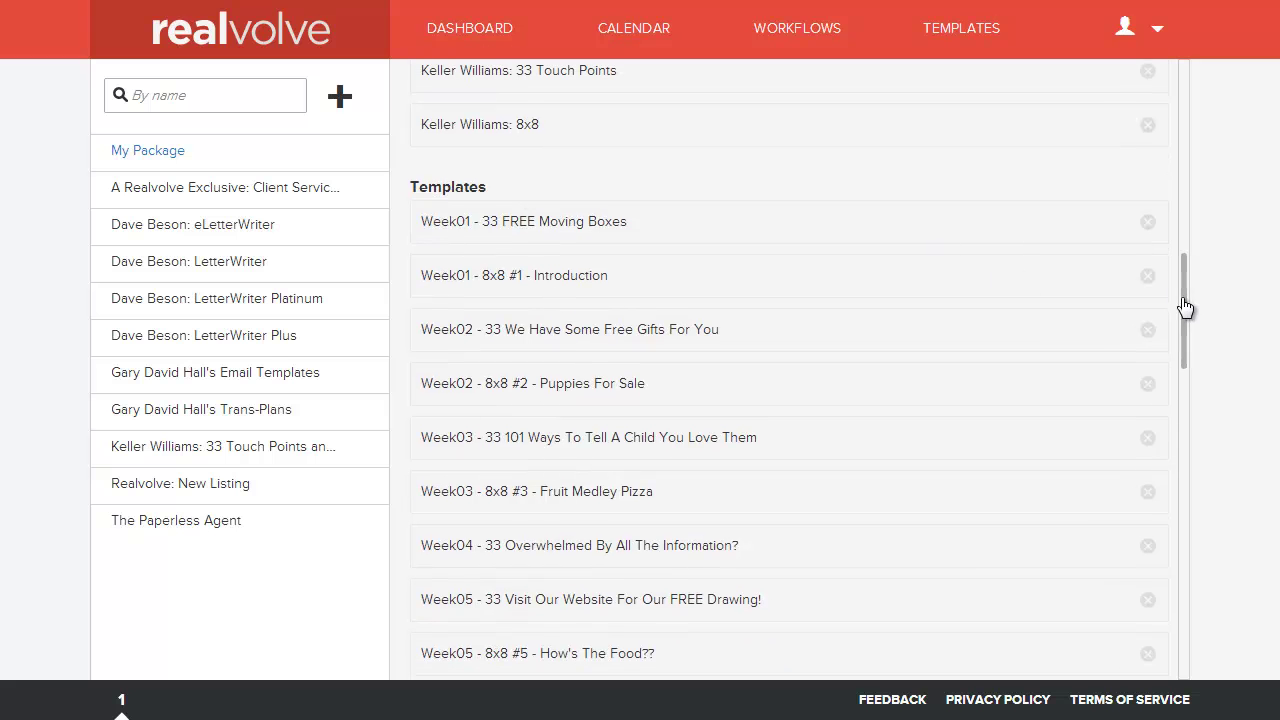
{"action": "scroll", "coordinate": [1183, 300], "scroll_direction": "up", "scroll_amount": 1}
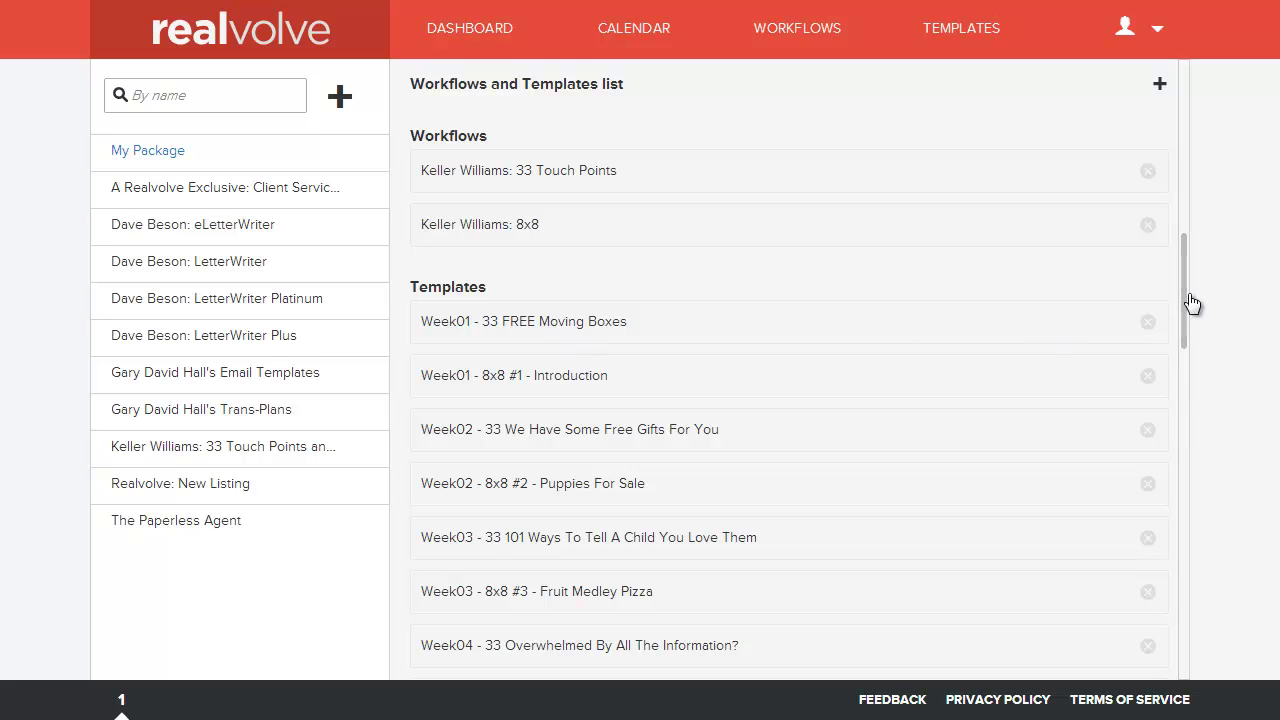
{"action": "scroll", "coordinate": [1189, 287], "scroll_direction": "down", "scroll_amount": 1}
{"action": "scroll", "coordinate": [1189, 282], "scroll_direction": "up", "scroll_amount": 1}
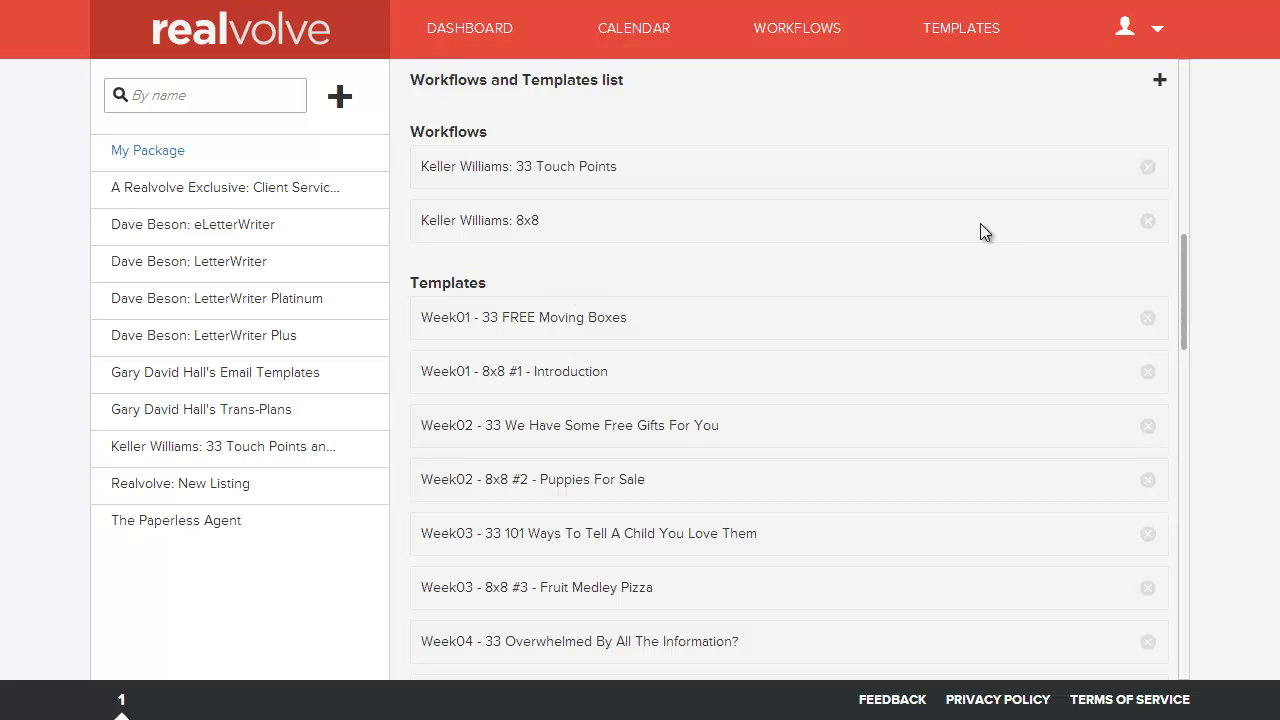
{"action": "left_click", "coordinate": [1160, 84]}
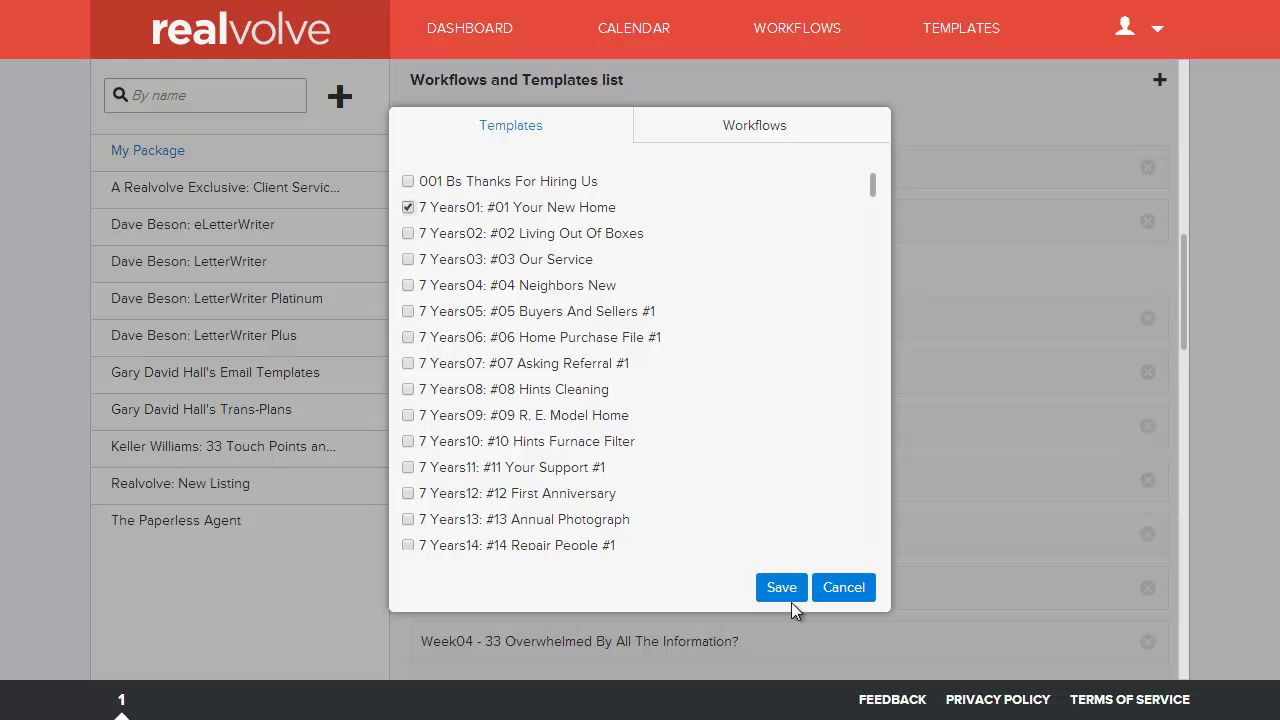
{"action": "left_click", "coordinate": [855, 590]}
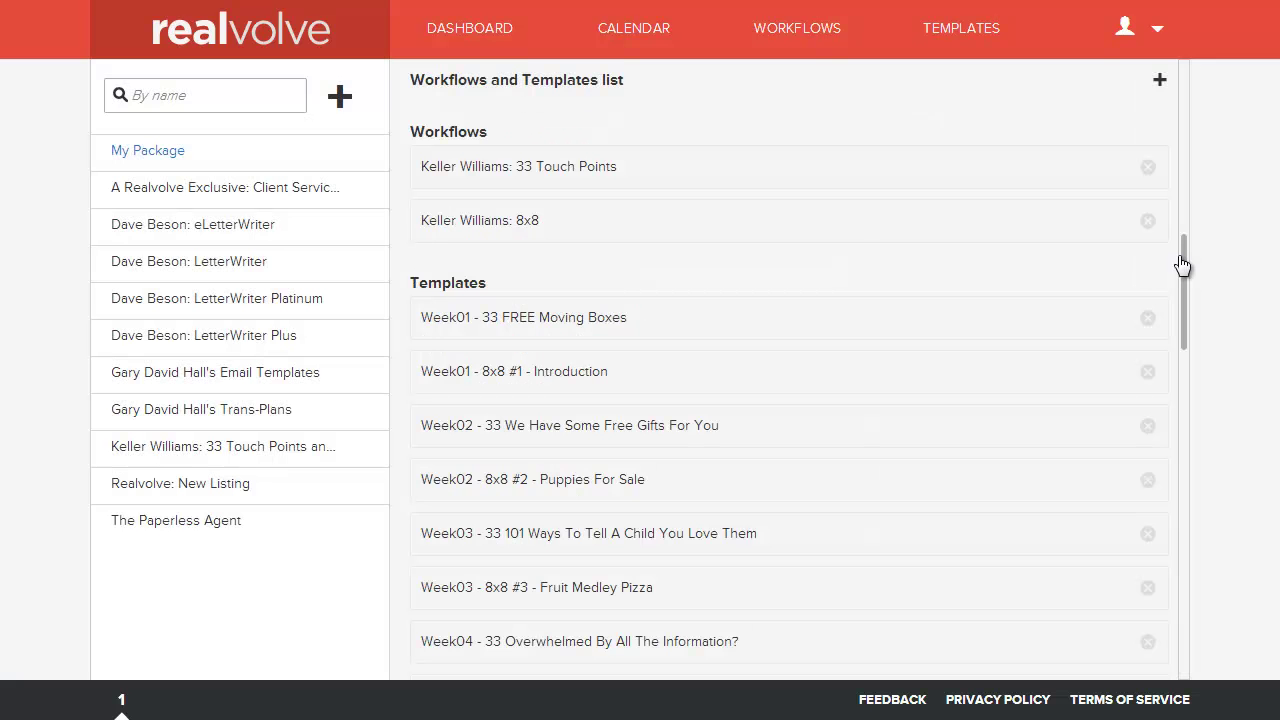
- Tick Submit for approval on My Package and save the change
{"action": "left_click_drag", "start_coordinate": [1186, 280], "coordinate": [1193, 133]}
{"action": "scroll", "coordinate": [1189, 124], "scroll_direction": "up", "scroll_amount": 3}
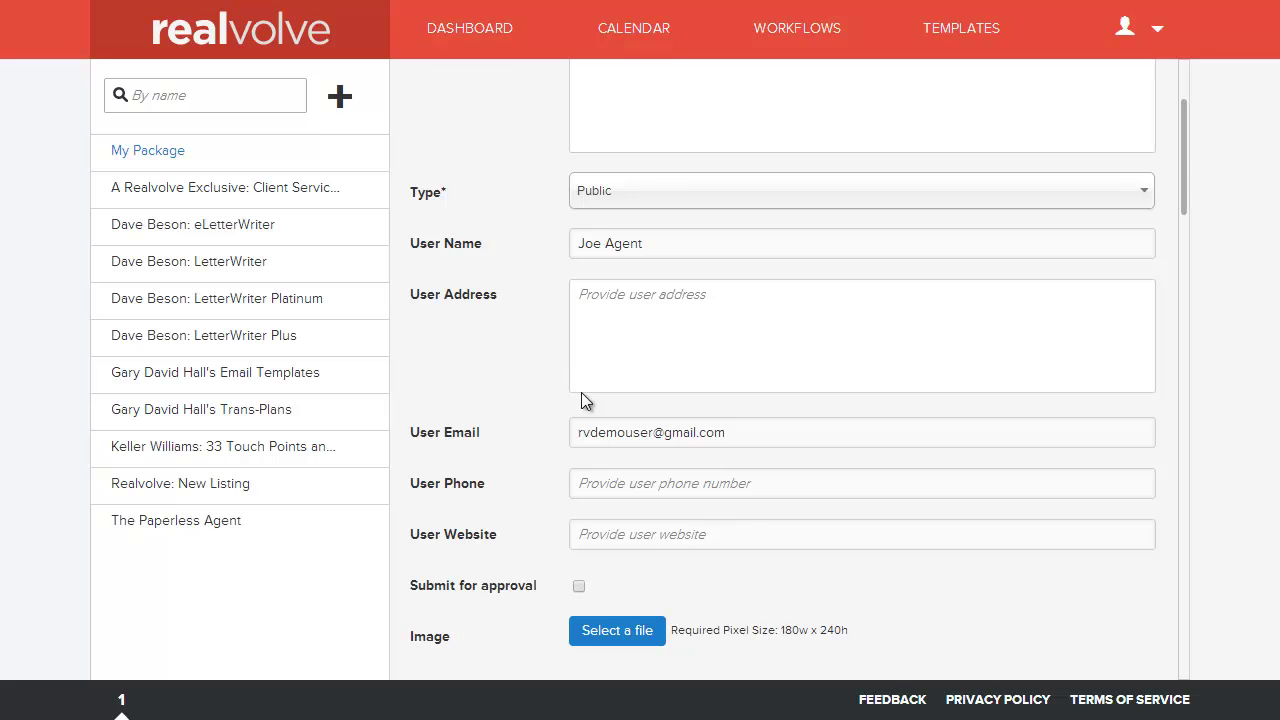
{"action": "scroll", "coordinate": [817, 568], "scroll_direction": "down", "scroll_amount": 5}
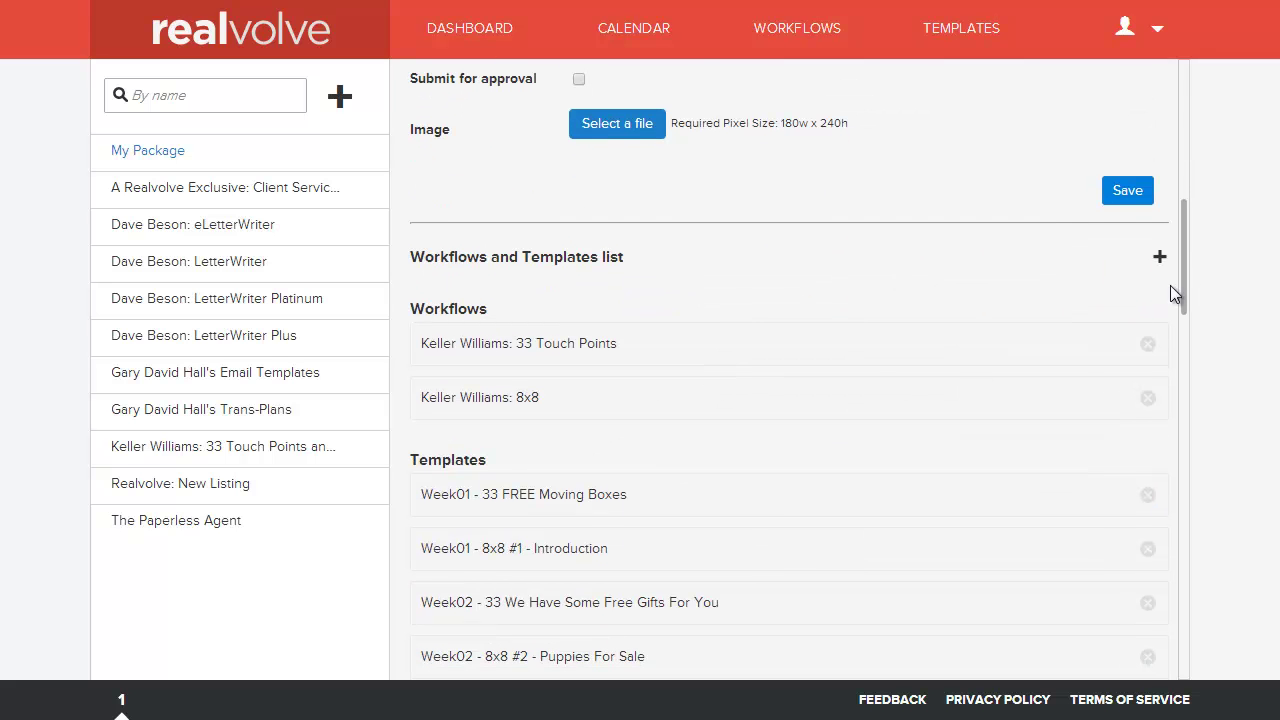
{"action": "left_click_drag", "start_coordinate": [1186, 277], "coordinate": [1185, 225]}
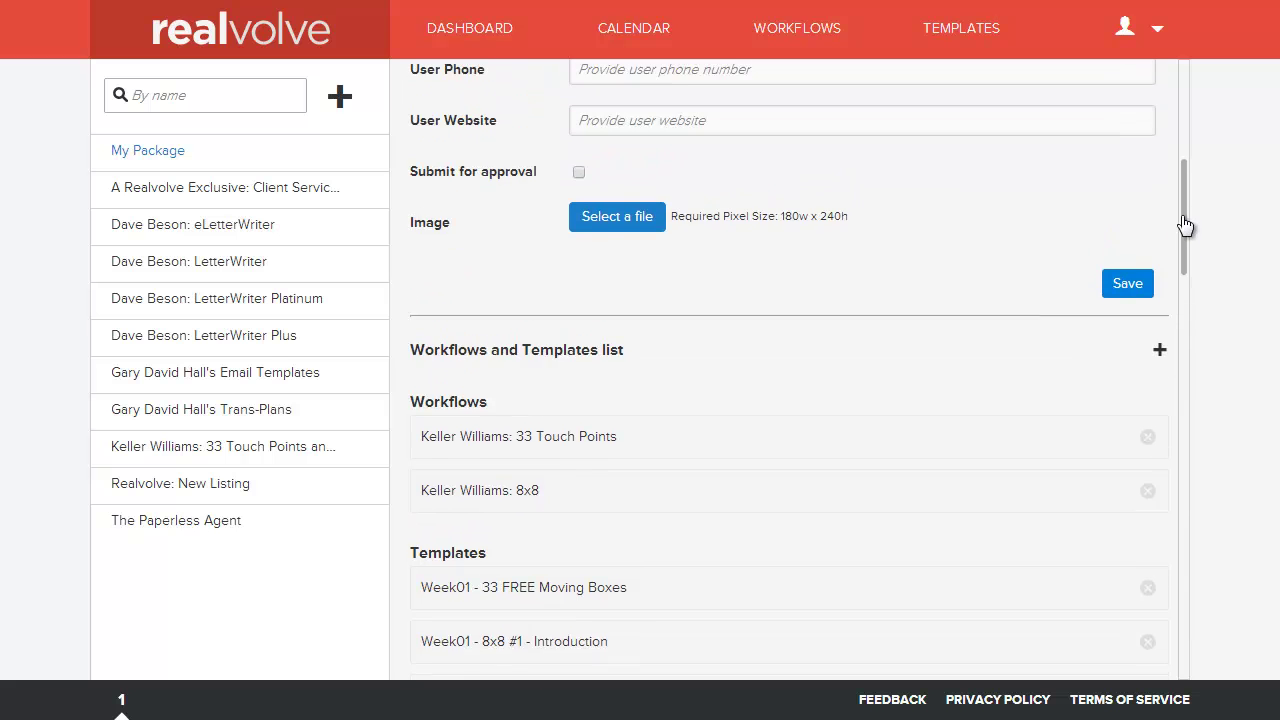
{"action": "scroll", "coordinate": [1185, 225], "scroll_direction": "up", "scroll_amount": 3}
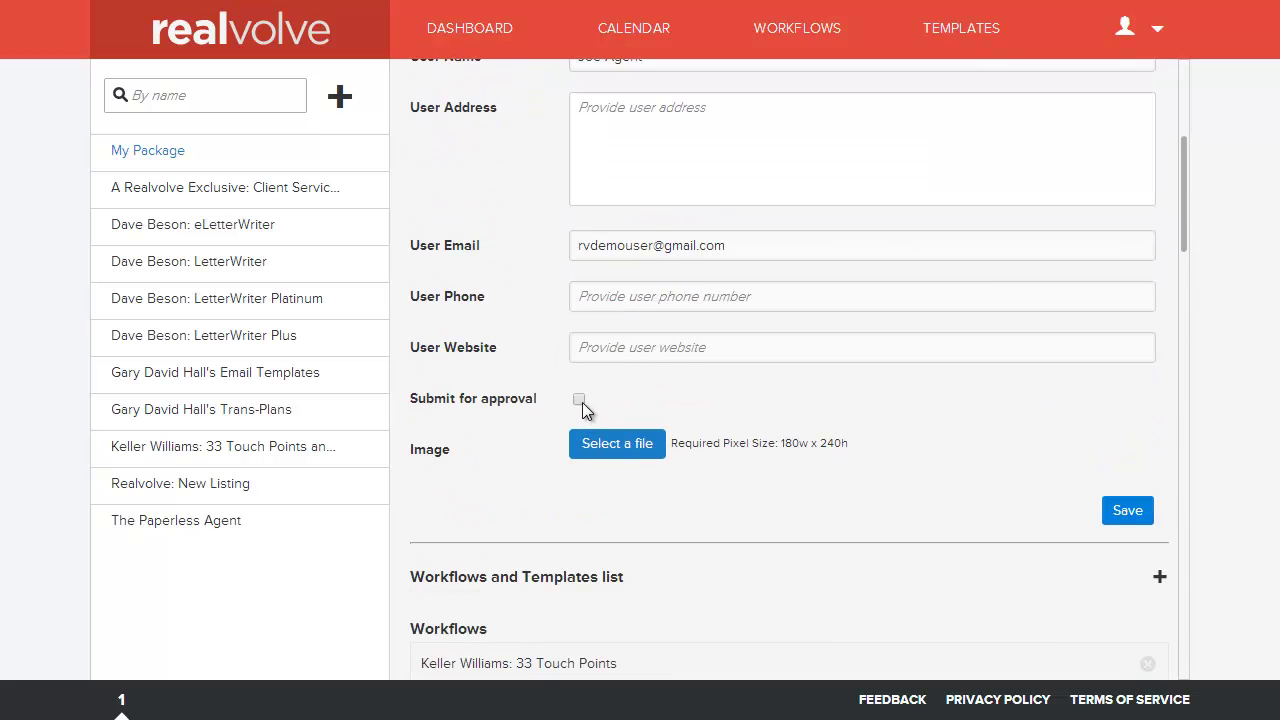
{"action": "left_click", "coordinate": [580, 400]}
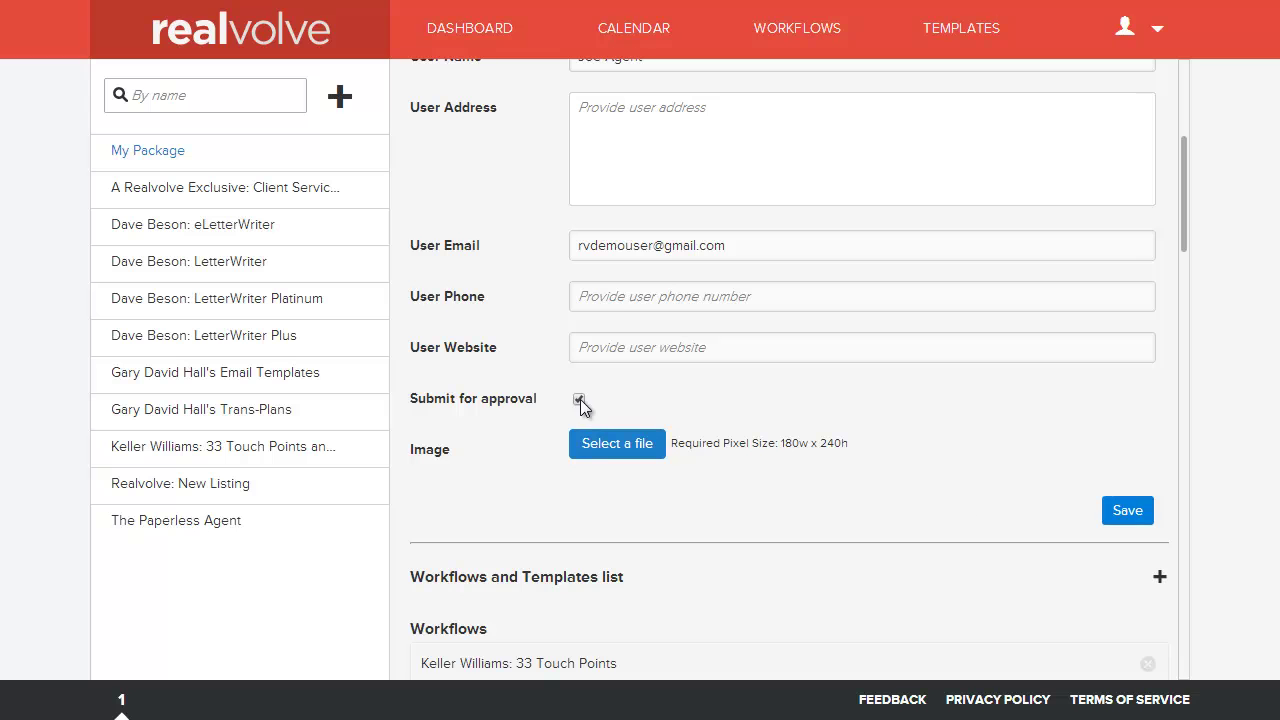
{"action": "left_click", "coordinate": [1133, 514]}
- On the Workflows page, open Add New and choose adding workflows from the library
{"action": "left_click", "coordinate": [797, 28]}
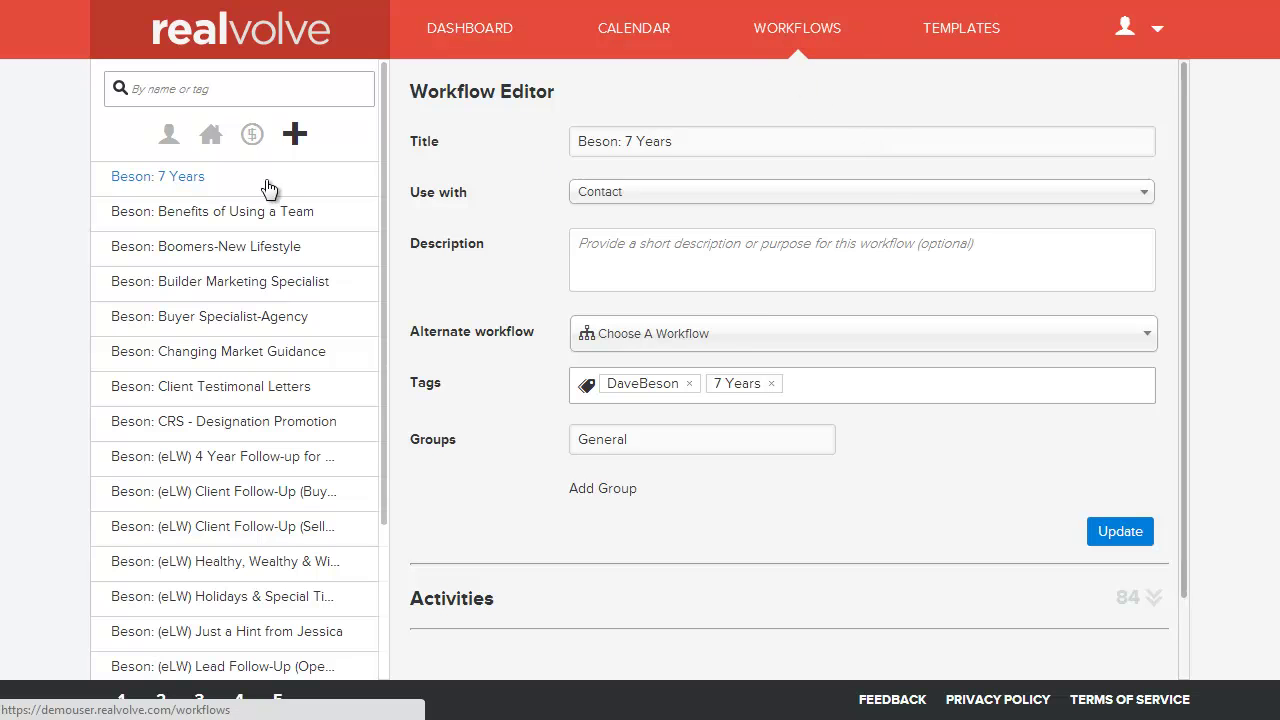
{"action": "left_click", "coordinate": [289, 142]}
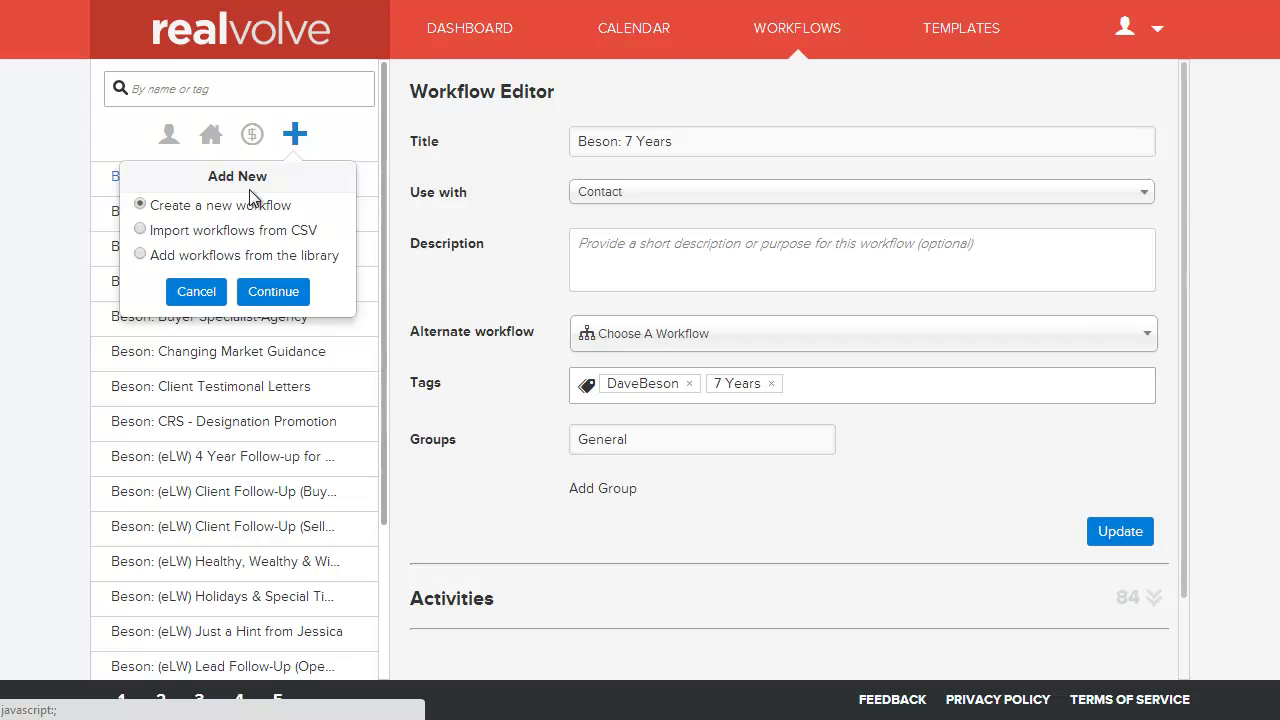
{"action": "left_click_drag", "start_coordinate": [166, 258], "coordinate": [158, 258]}
{"action": "left_click", "coordinate": [140, 255]}
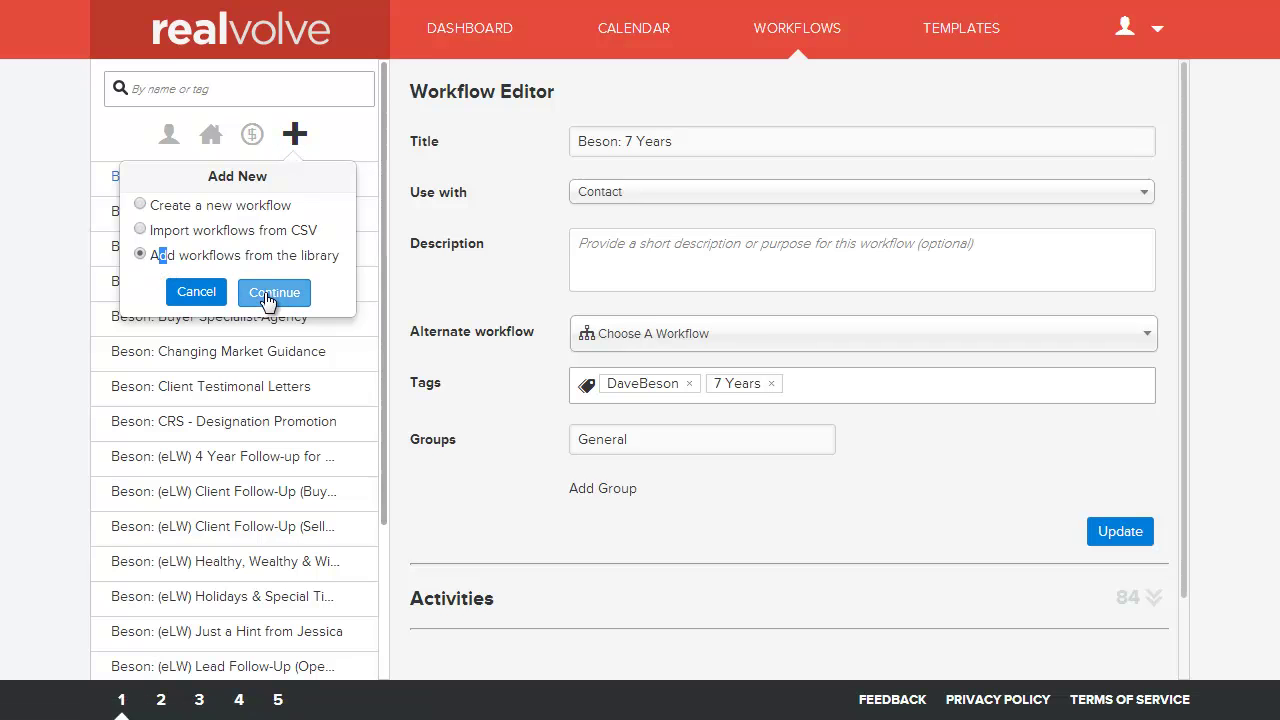
- In the packages library, expand The Integrity Team Workflows (4 workflows, 10 templates) and start installing it
{"action": "left_click", "coordinate": [268, 296]}
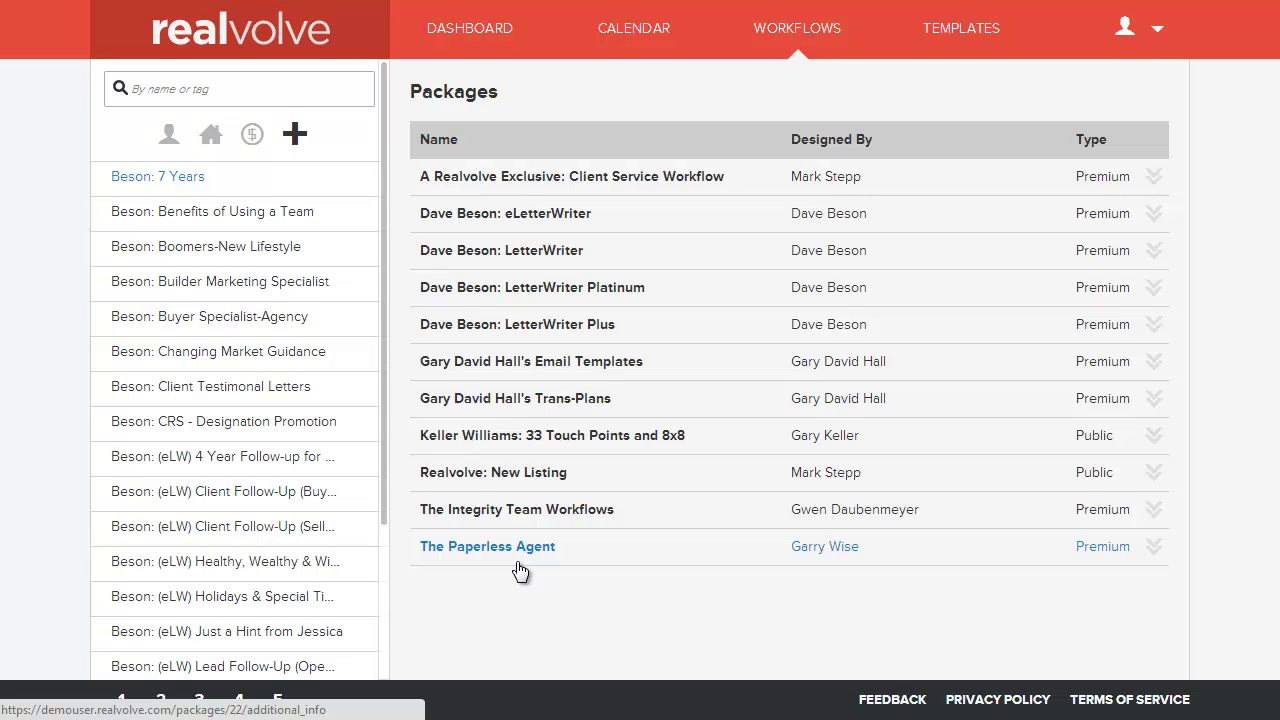
{"action": "left_click", "coordinate": [515, 510]}
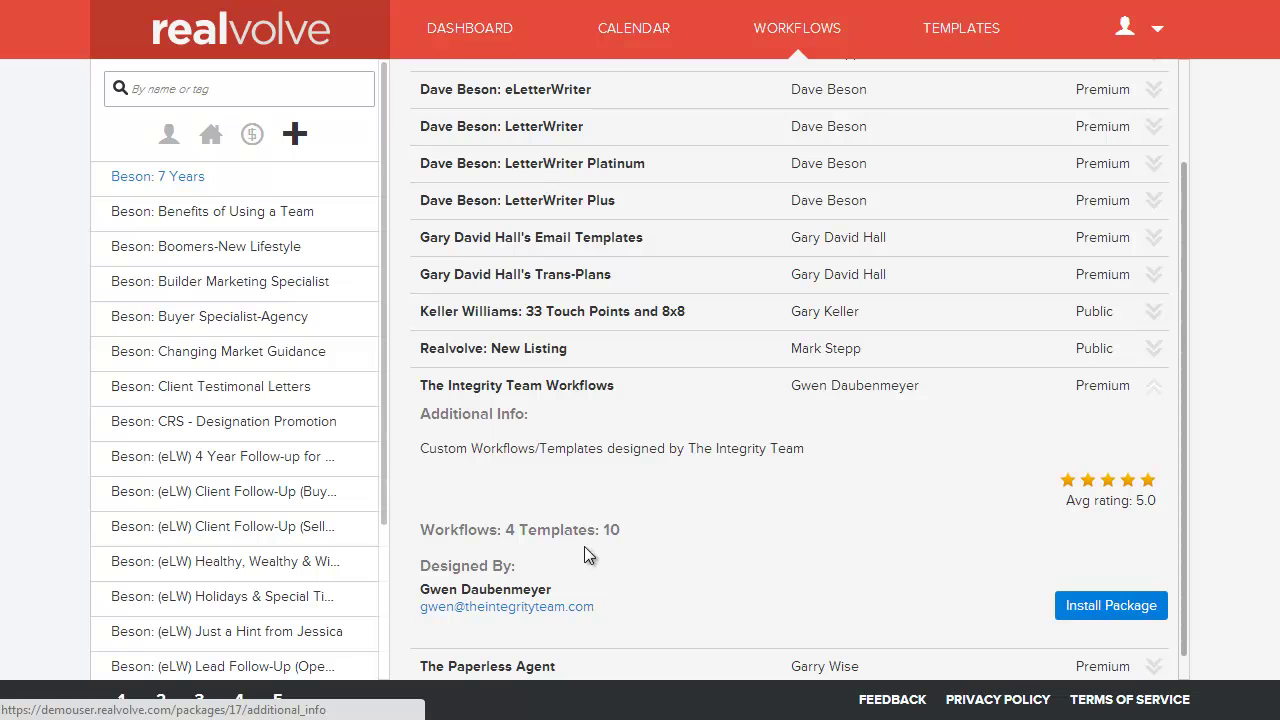
{"action": "left_click_drag", "start_coordinate": [505, 531], "coordinate": [519, 530]}
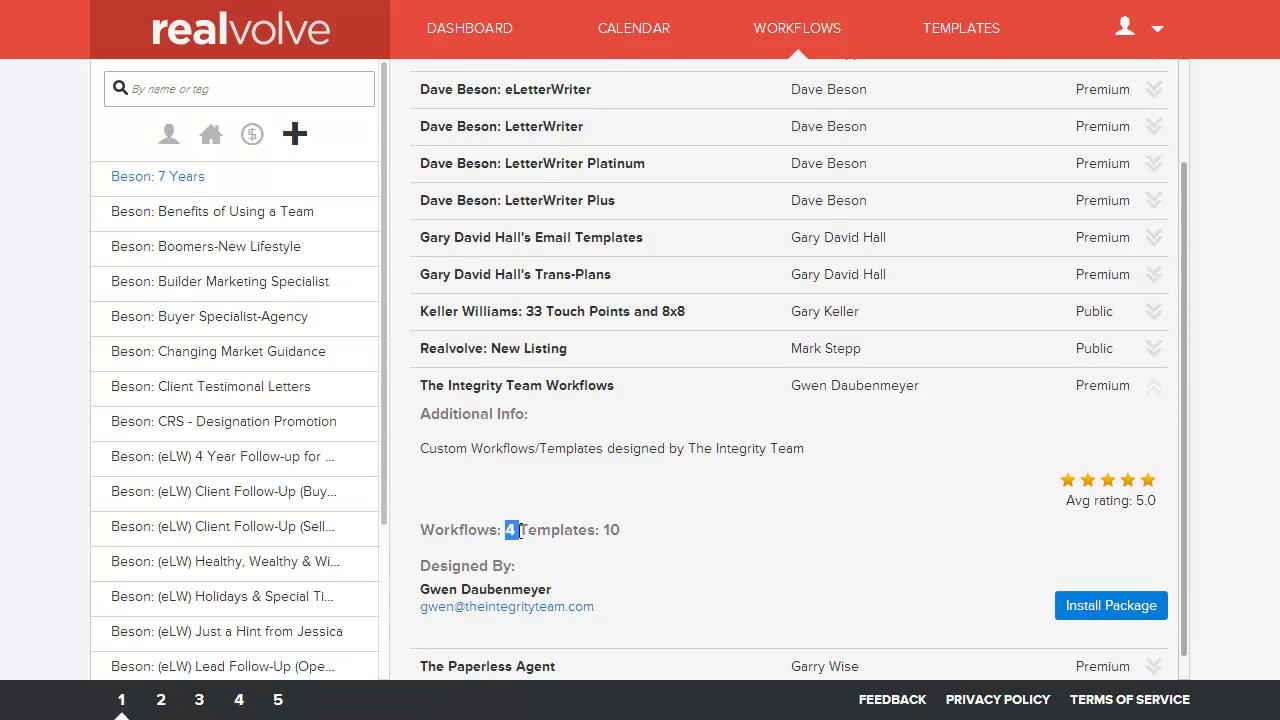
{"action": "left_click_drag", "start_coordinate": [608, 532], "coordinate": [628, 533]}
{"action": "left_click", "coordinate": [640, 560]}
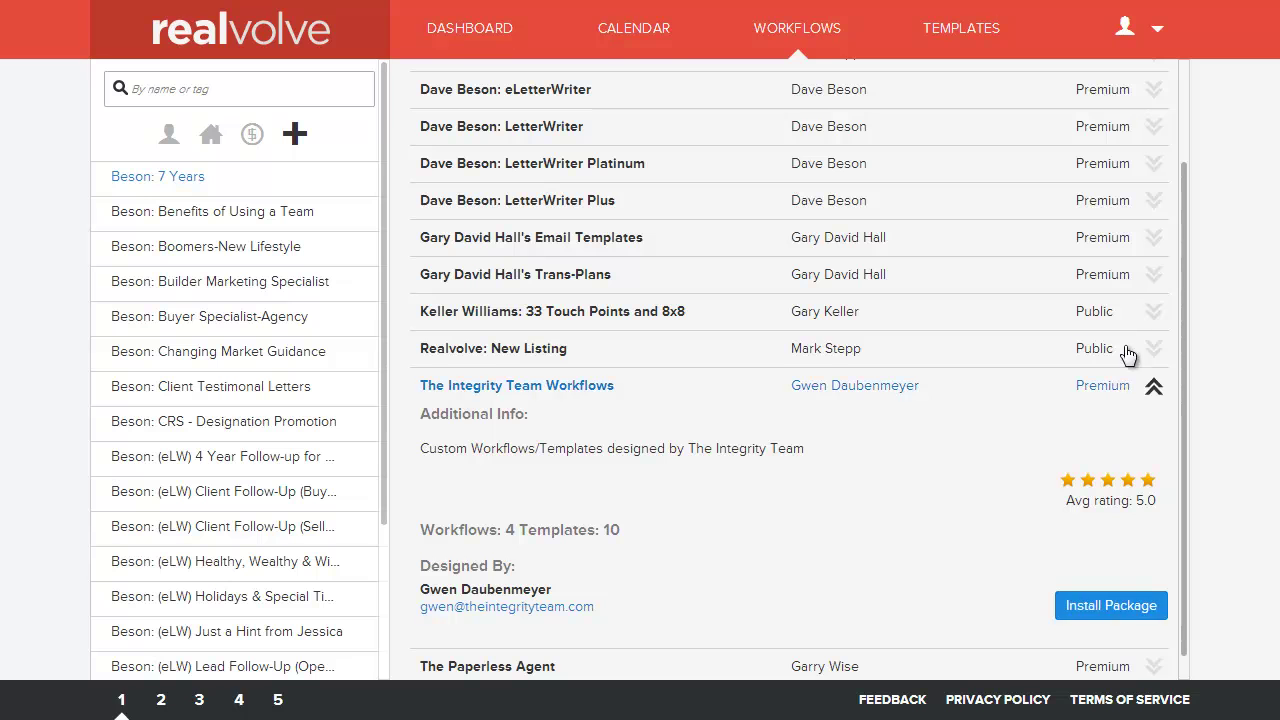
{"action": "left_click", "coordinate": [1112, 607]}
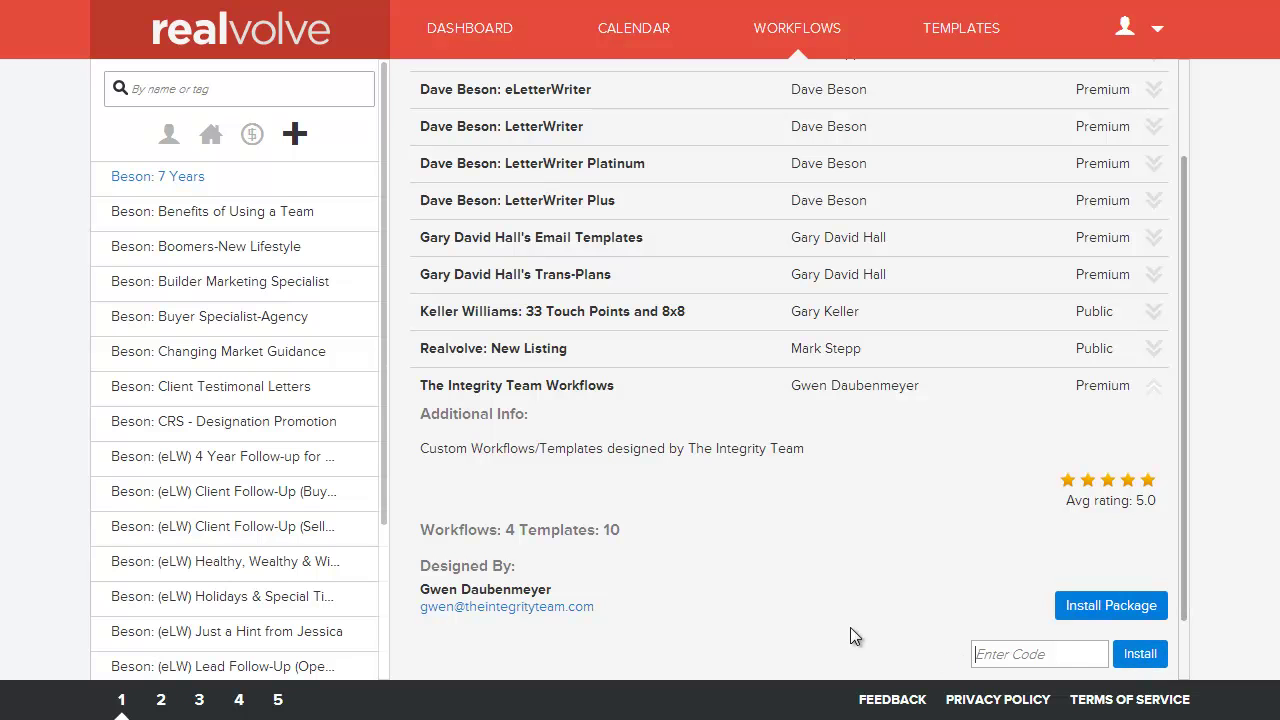
- Return to Settings > Workflow & Template Packages and load My Package in the editor
{"action": "left_click", "coordinate": [1146, 37]}
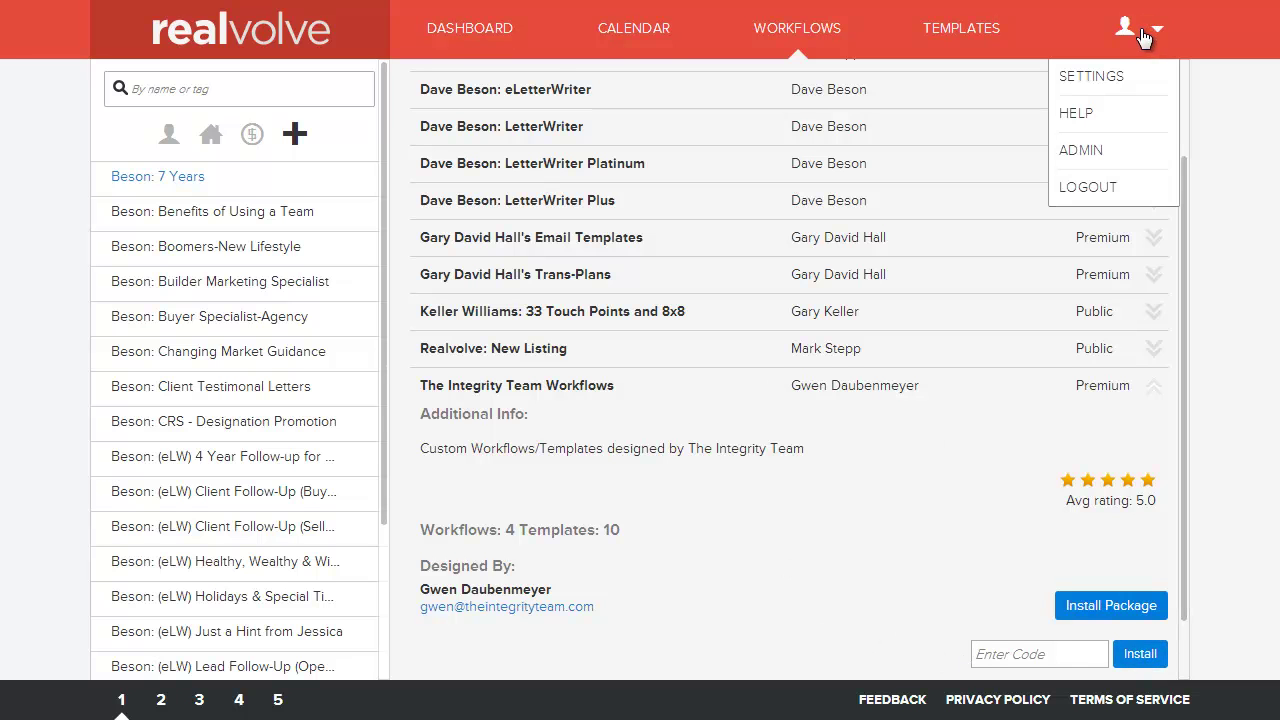
{"action": "left_click", "coordinate": [1090, 89]}
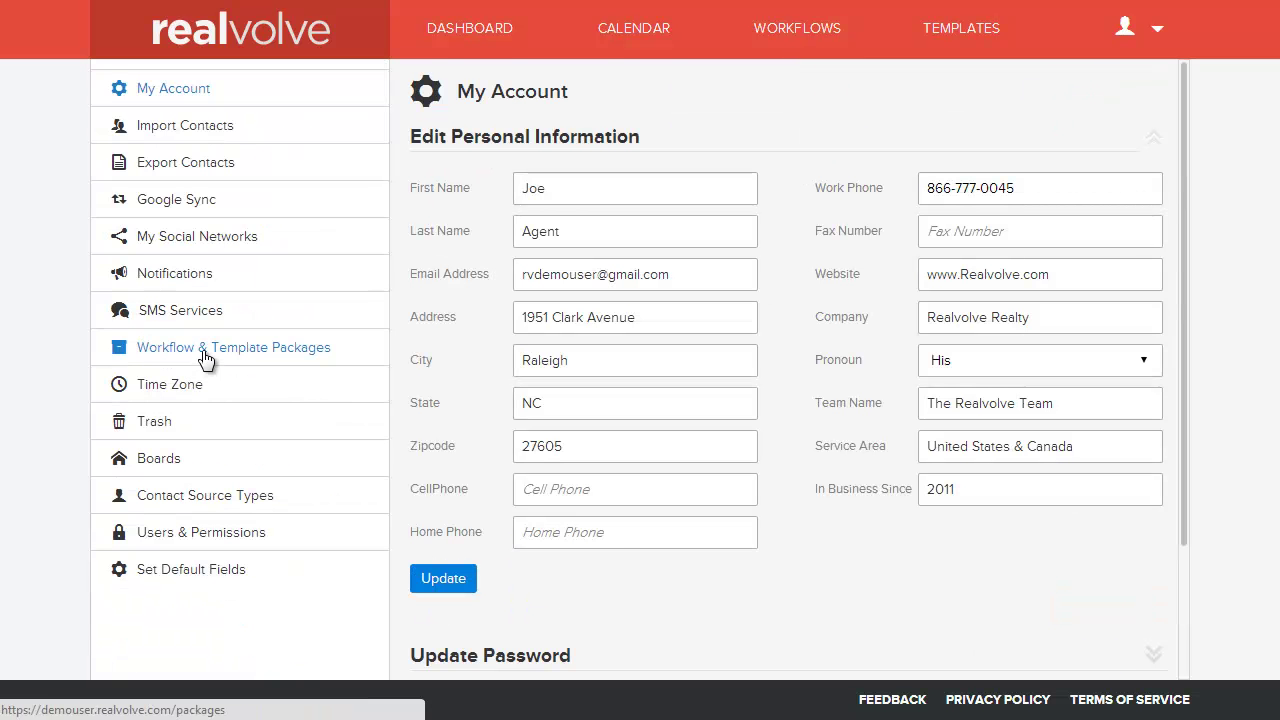
{"action": "left_click", "coordinate": [205, 349]}
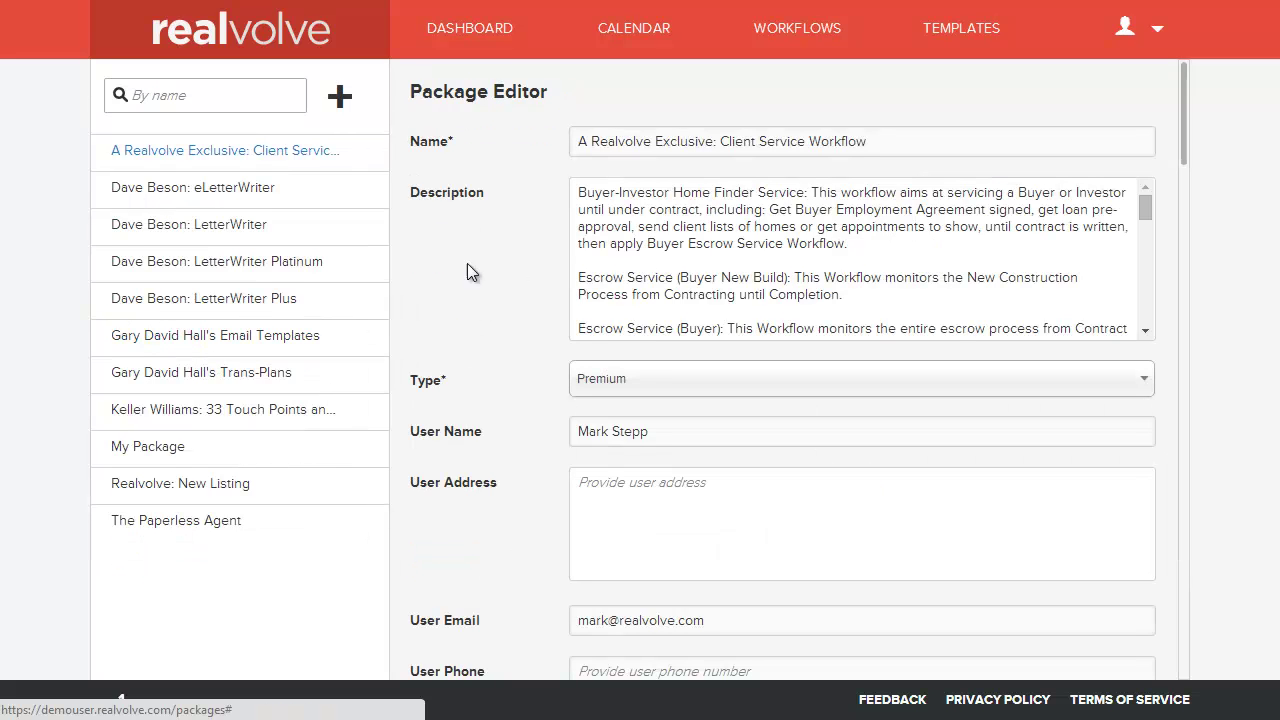
{"action": "left_click", "coordinate": [157, 458]}
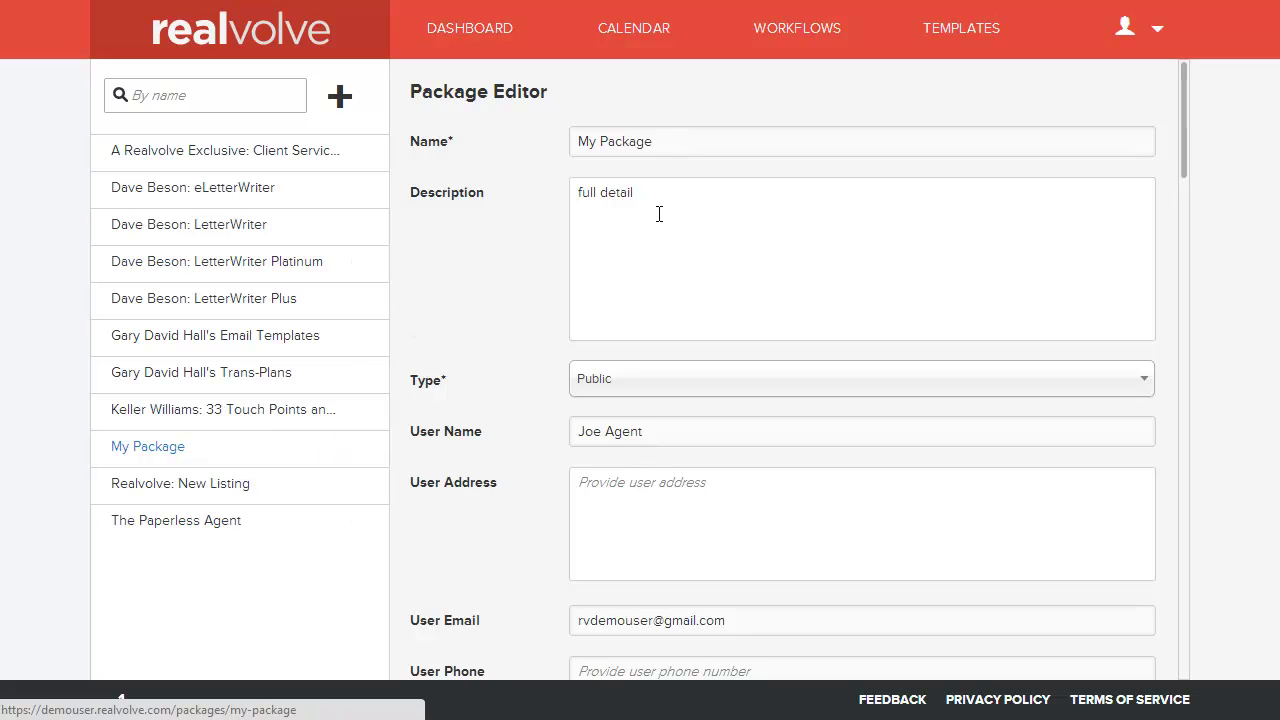
{"action": "scroll", "coordinate": [685, 432], "scroll_direction": "down", "scroll_amount": 5}
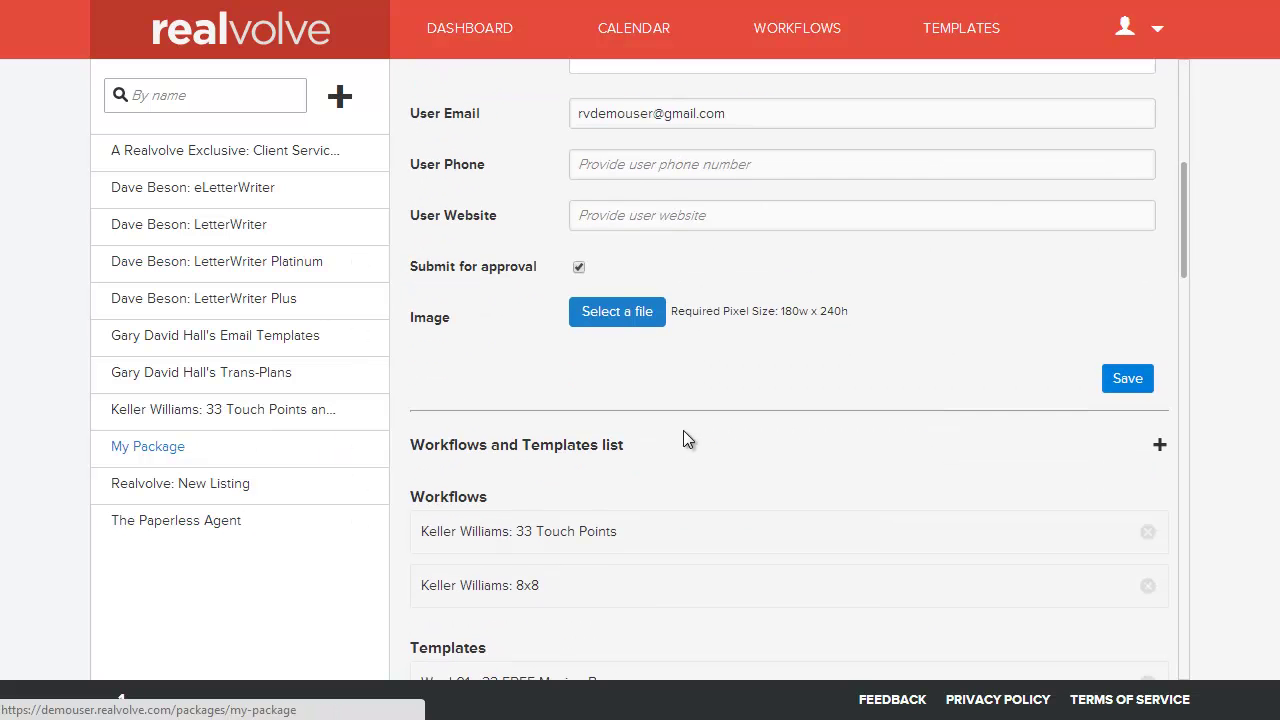
{"action": "scroll", "coordinate": [723, 183], "scroll_direction": "up", "scroll_amount": 5}
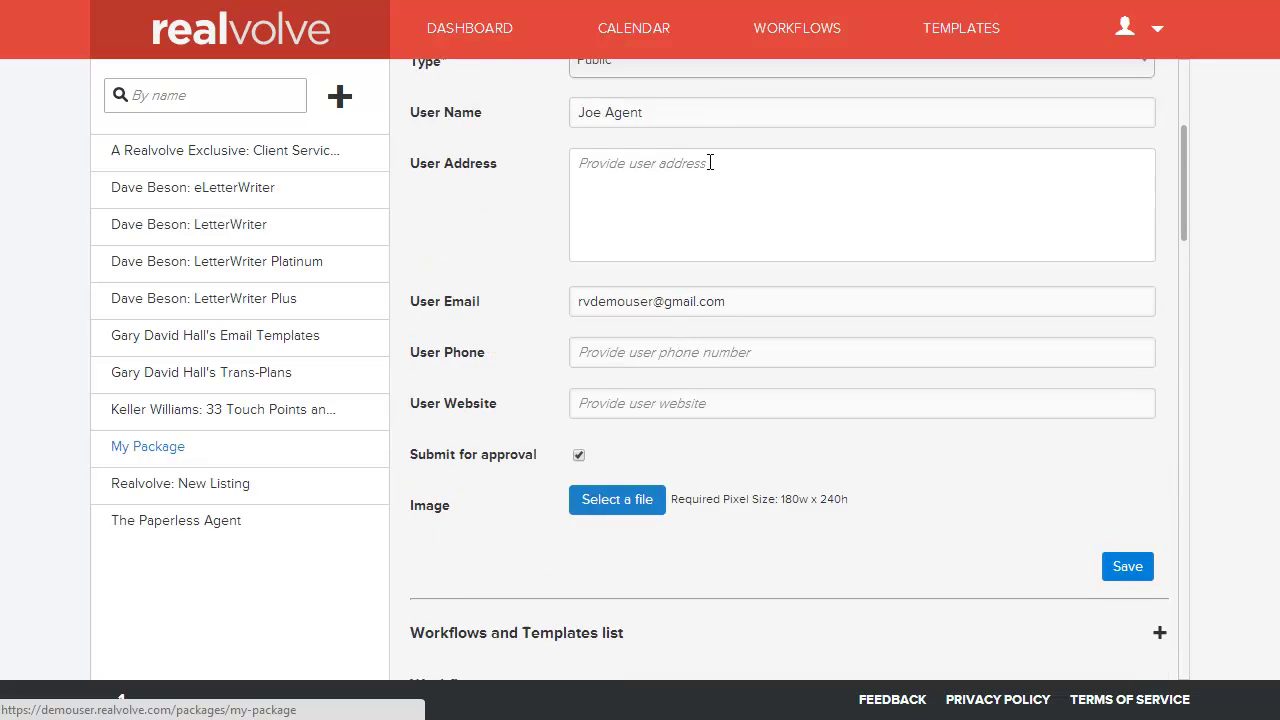
- Change My Package's type from Public to Premium and save it
{"action": "left_click", "coordinate": [622, 380]}
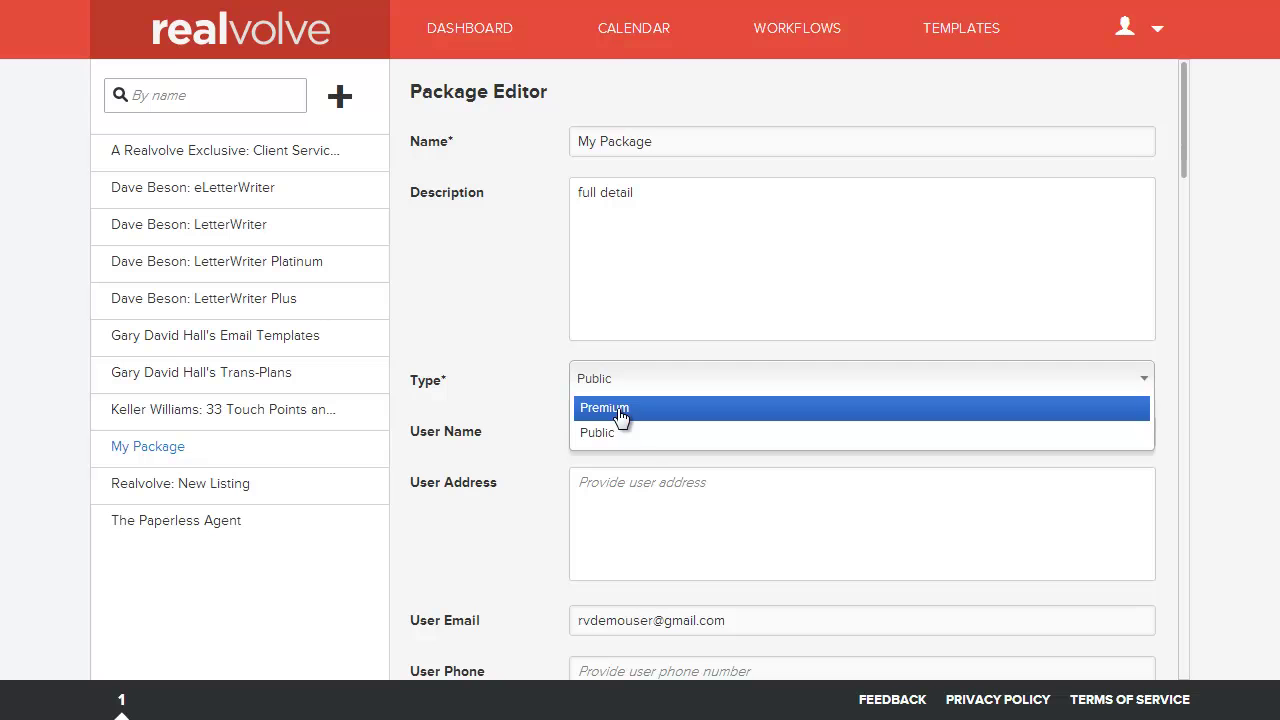
{"action": "left_click", "coordinate": [620, 410]}
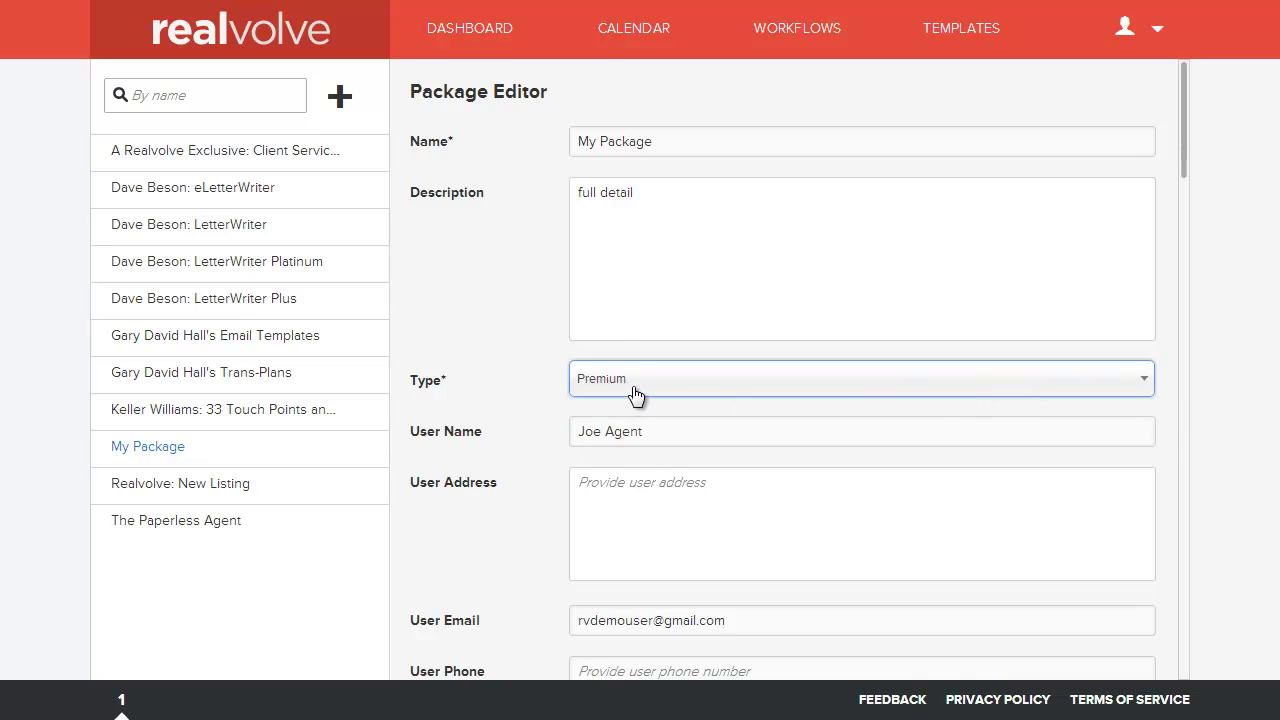
{"action": "scroll", "coordinate": [633, 385], "scroll_direction": "down", "scroll_amount": 5}
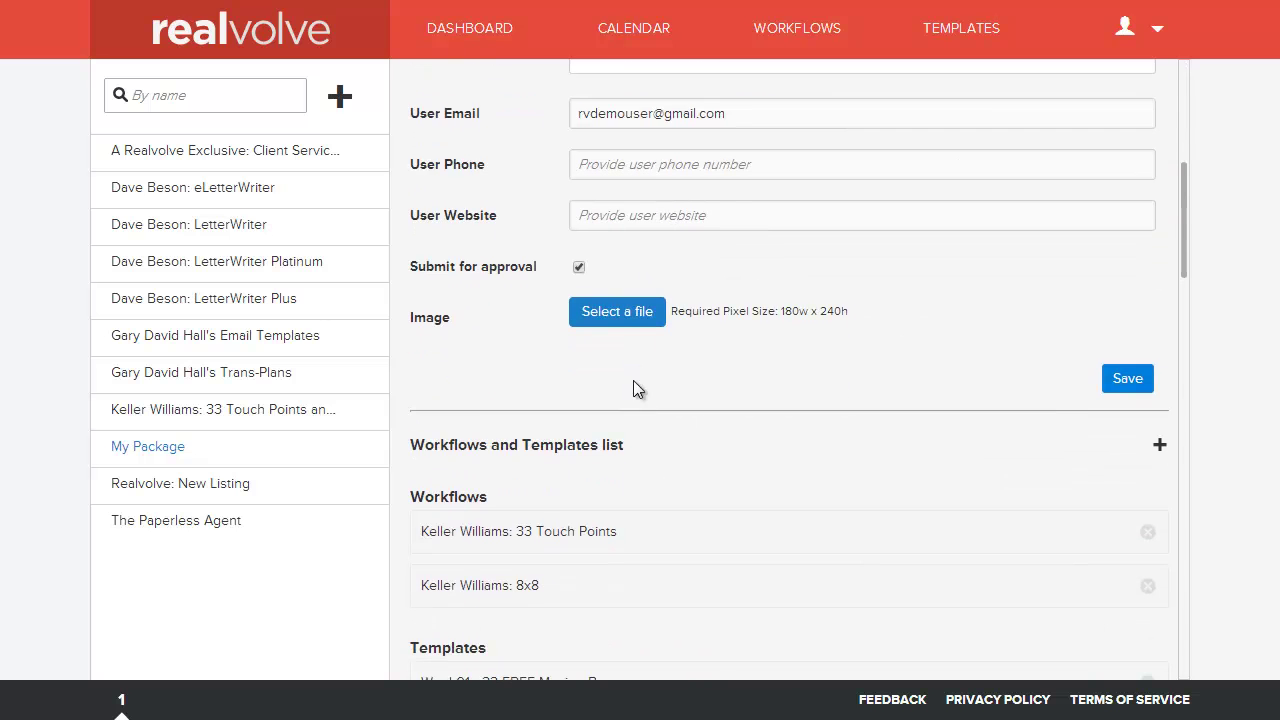
{"action": "left_click", "coordinate": [1128, 380]}
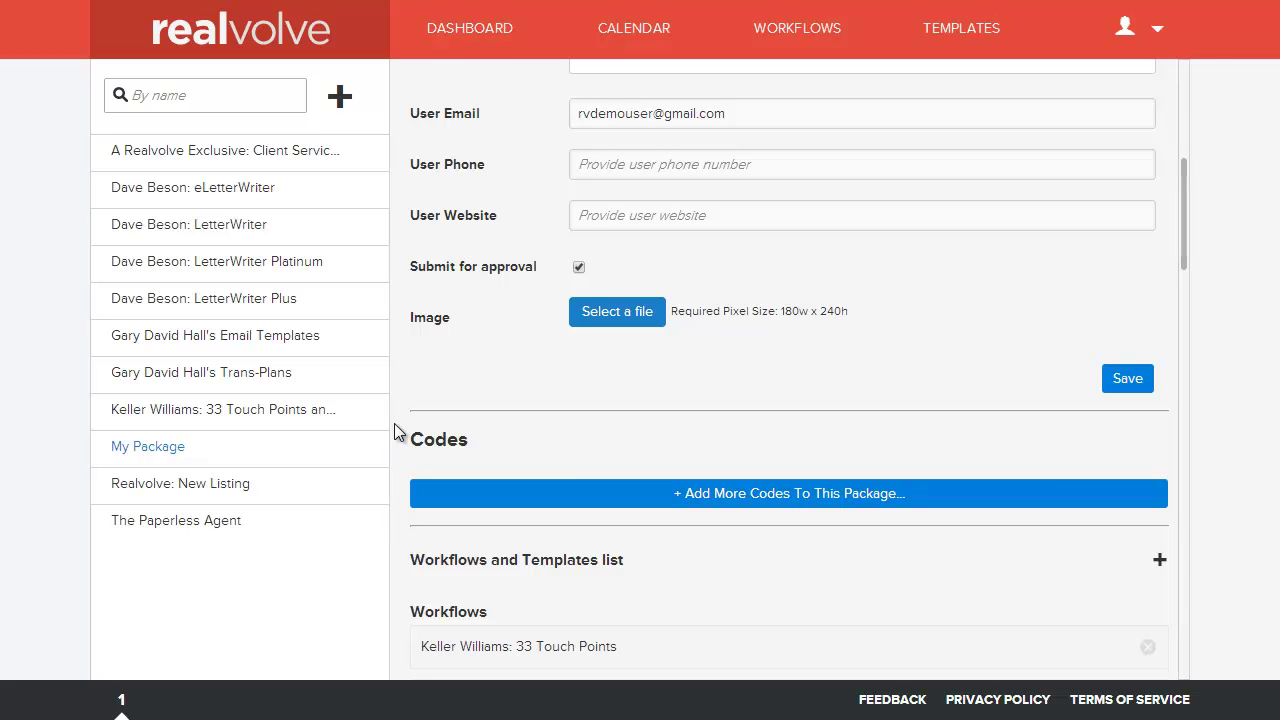
- Add a batch of 5 Single-type install codes to My Package
{"action": "left_click", "coordinate": [767, 495]}
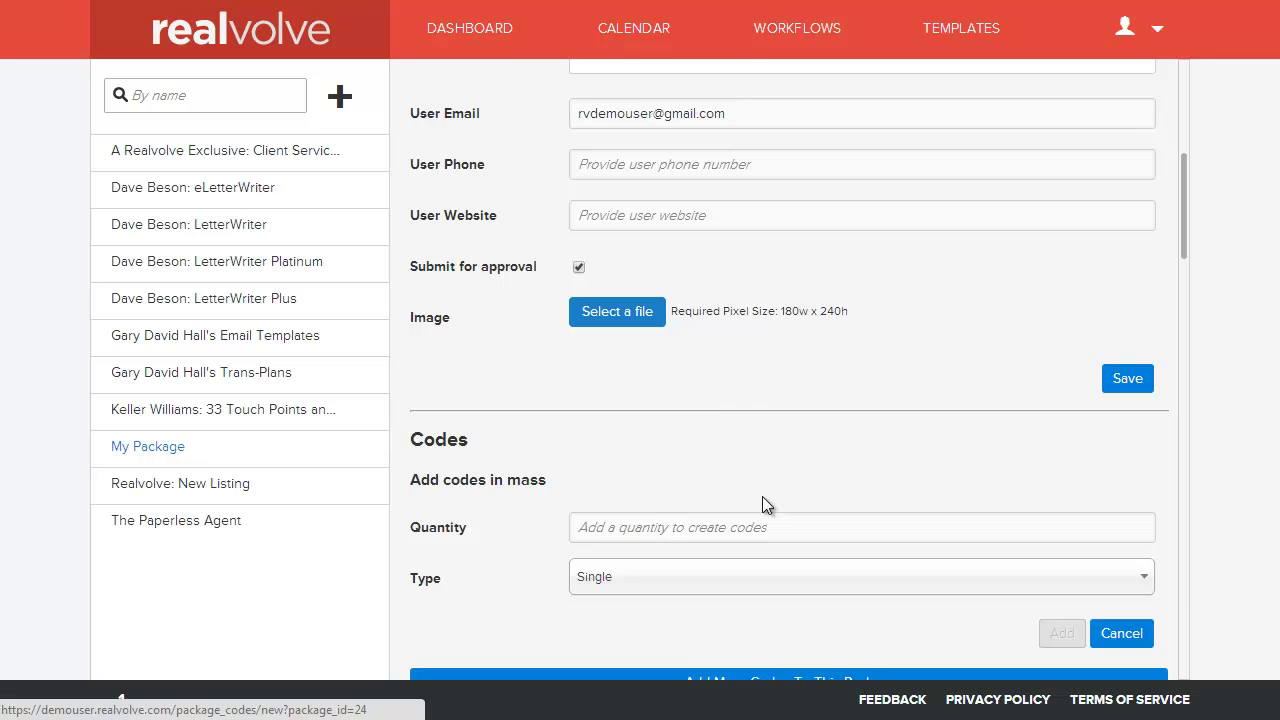
{"action": "scroll", "coordinate": [761, 497], "scroll_direction": "down", "scroll_amount": 6}
{"action": "scroll", "coordinate": [679, 318], "scroll_direction": "up", "scroll_amount": 3}
{"action": "scroll", "coordinate": [640, 260], "scroll_direction": "down", "scroll_amount": 1}
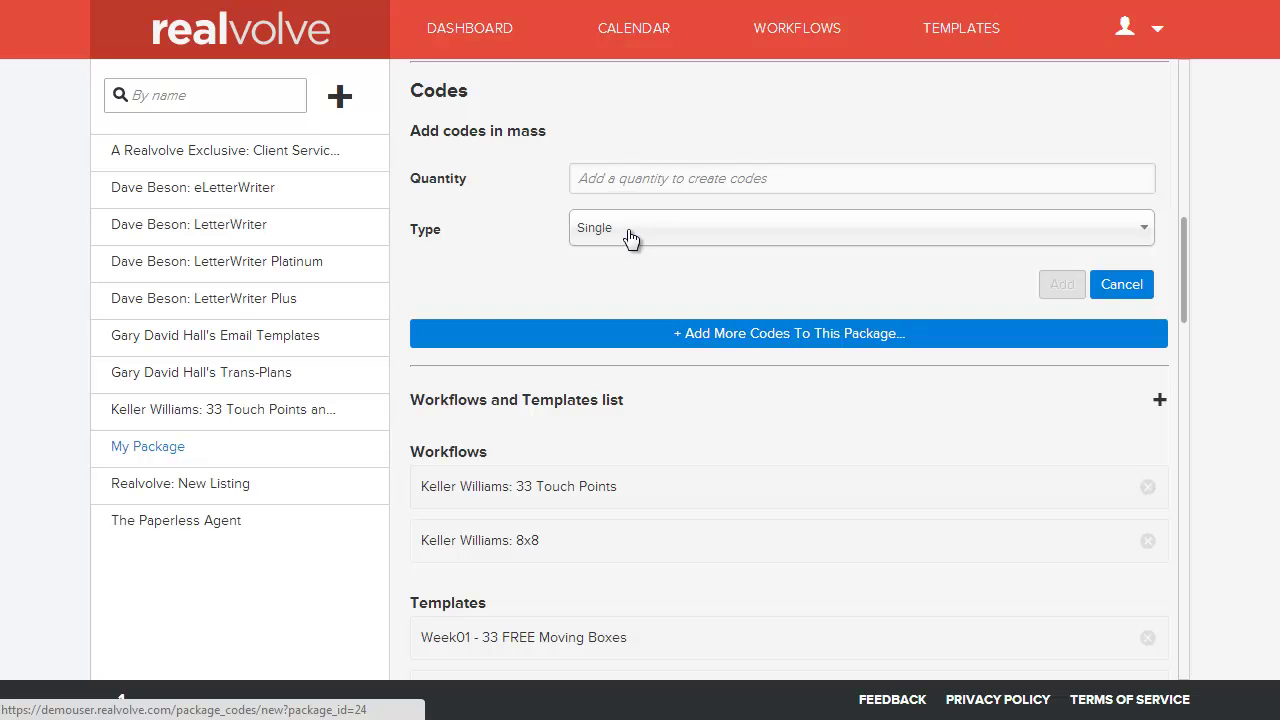
{"action": "left_click", "coordinate": [630, 237]}
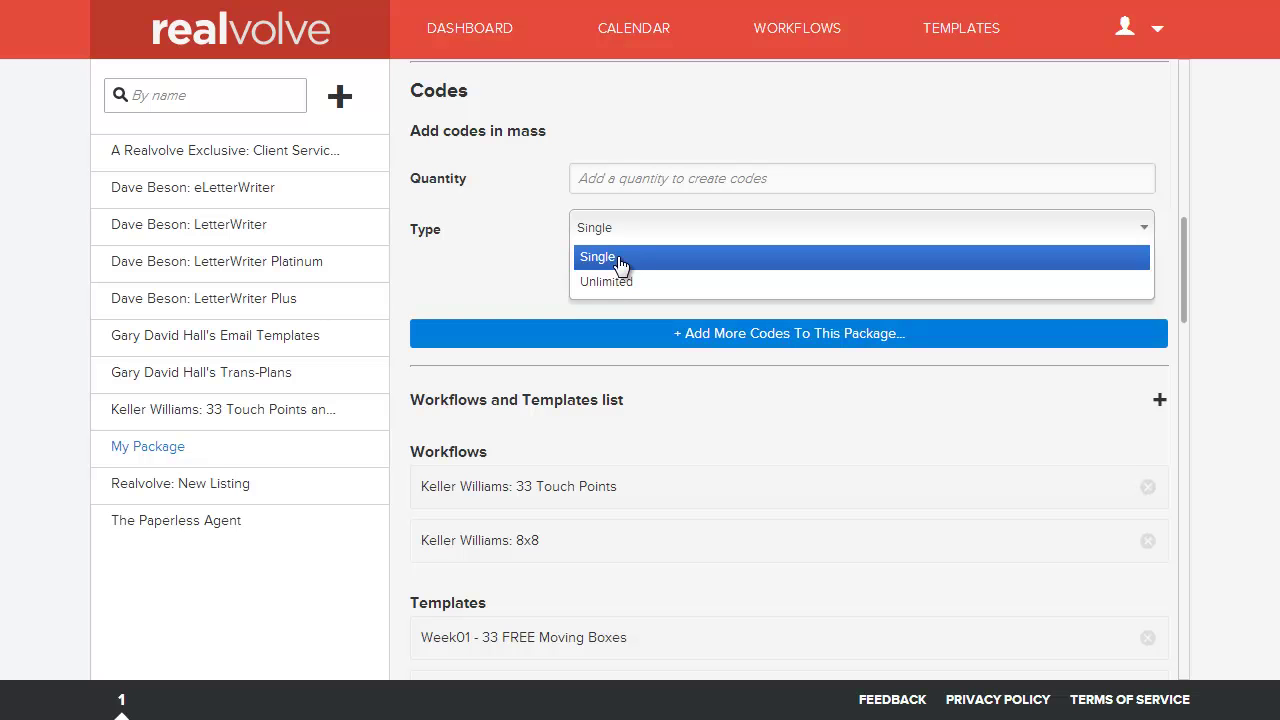
{"action": "left_click", "coordinate": [619, 178]}
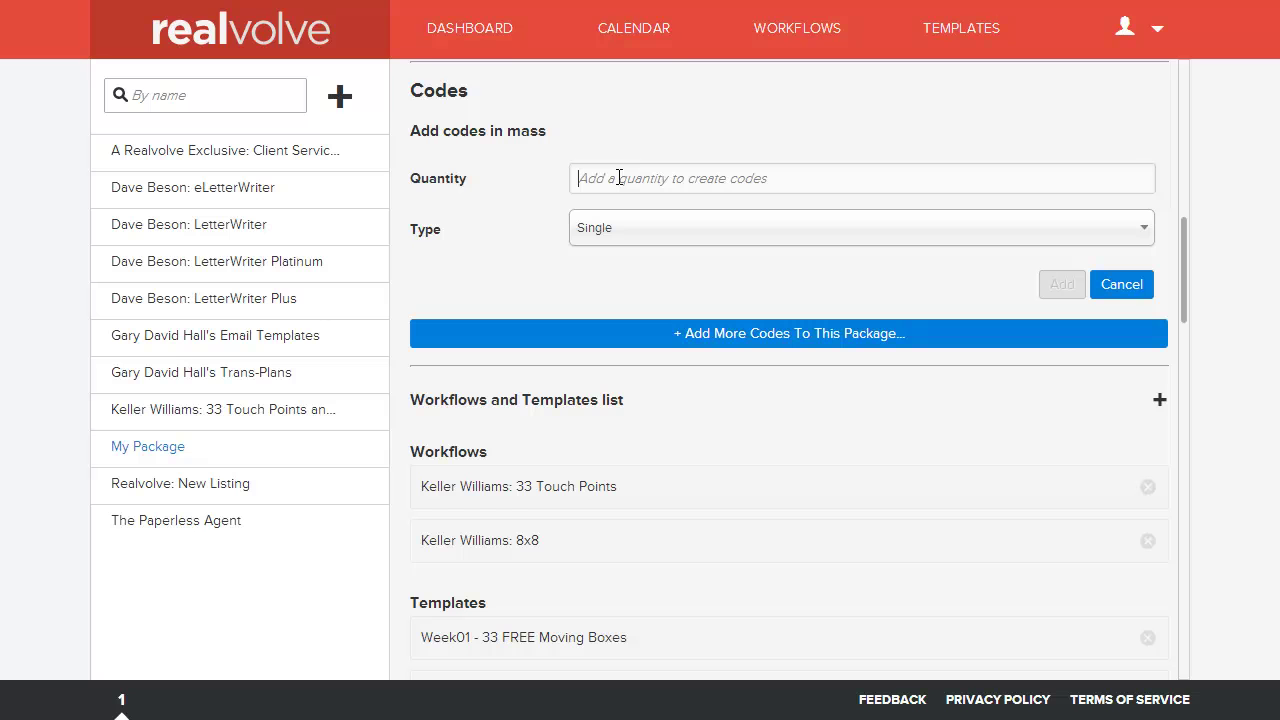
{"action": "type", "text": "5"}
{"action": "left_click", "coordinate": [836, 233]}
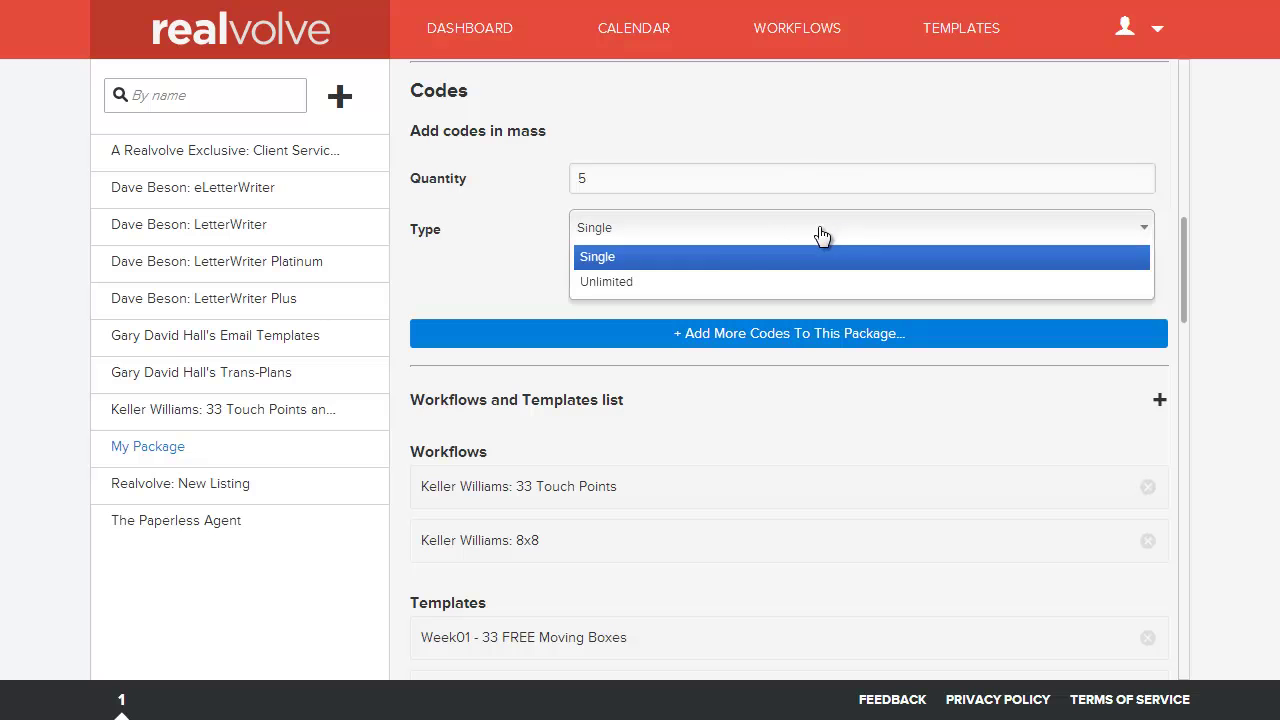
{"action": "left_click", "coordinate": [748, 258]}
{"action": "left_click", "coordinate": [1069, 288]}
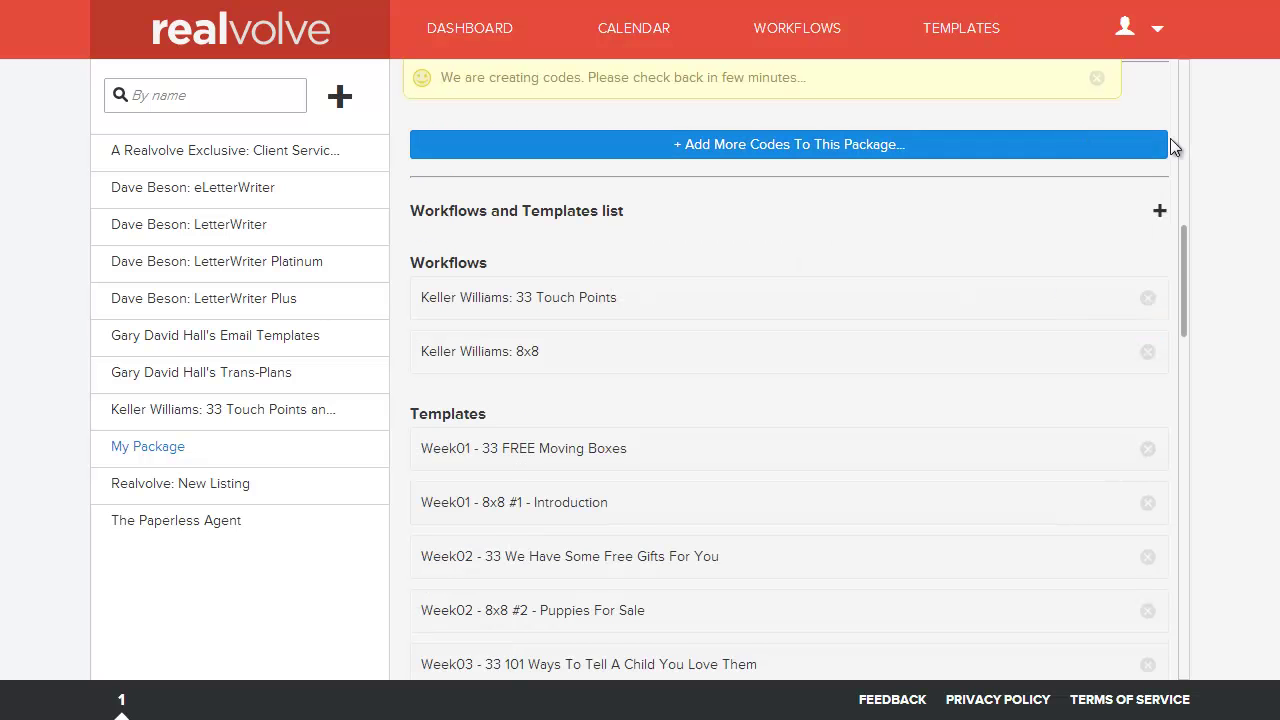
{"action": "left_click_drag", "start_coordinate": [1188, 263], "coordinate": [1188, 208]}
{"action": "scroll", "coordinate": [1160, 251], "scroll_direction": "down", "scroll_amount": 2}
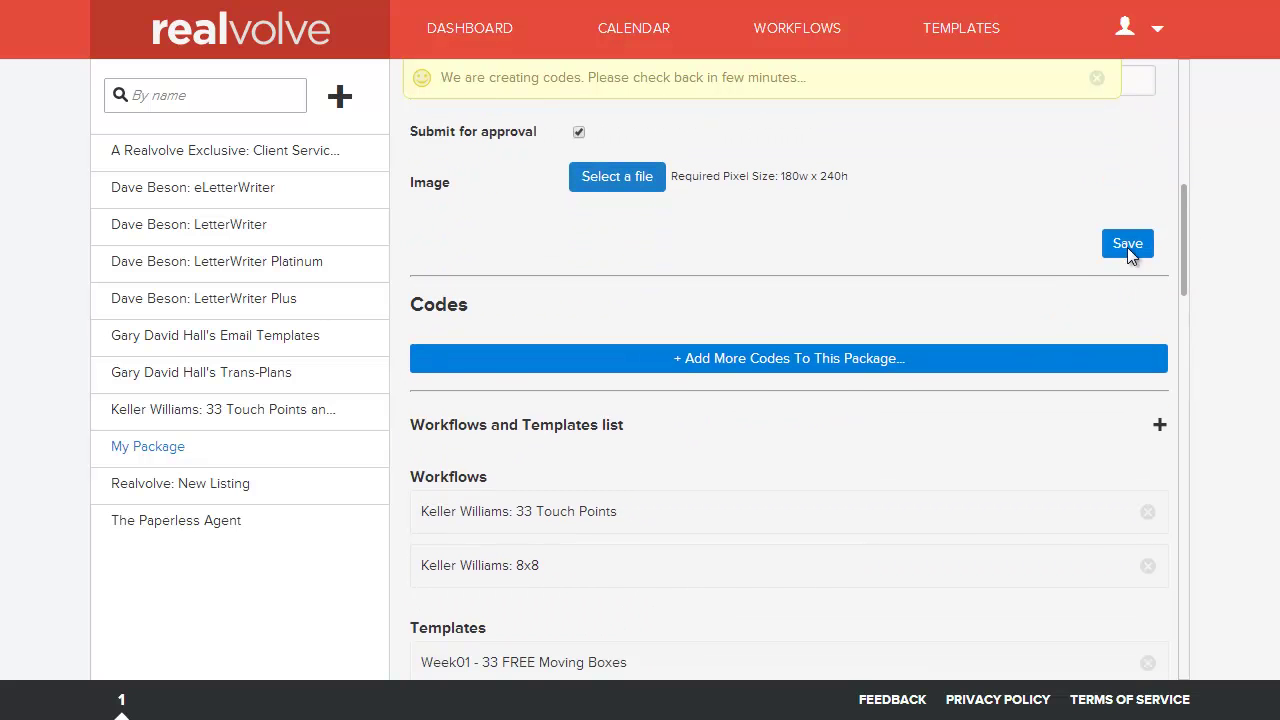
- Expand the Codes list to show the five new Single-type codes, each marked N/A
{"action": "left_click", "coordinate": [1153, 306]}
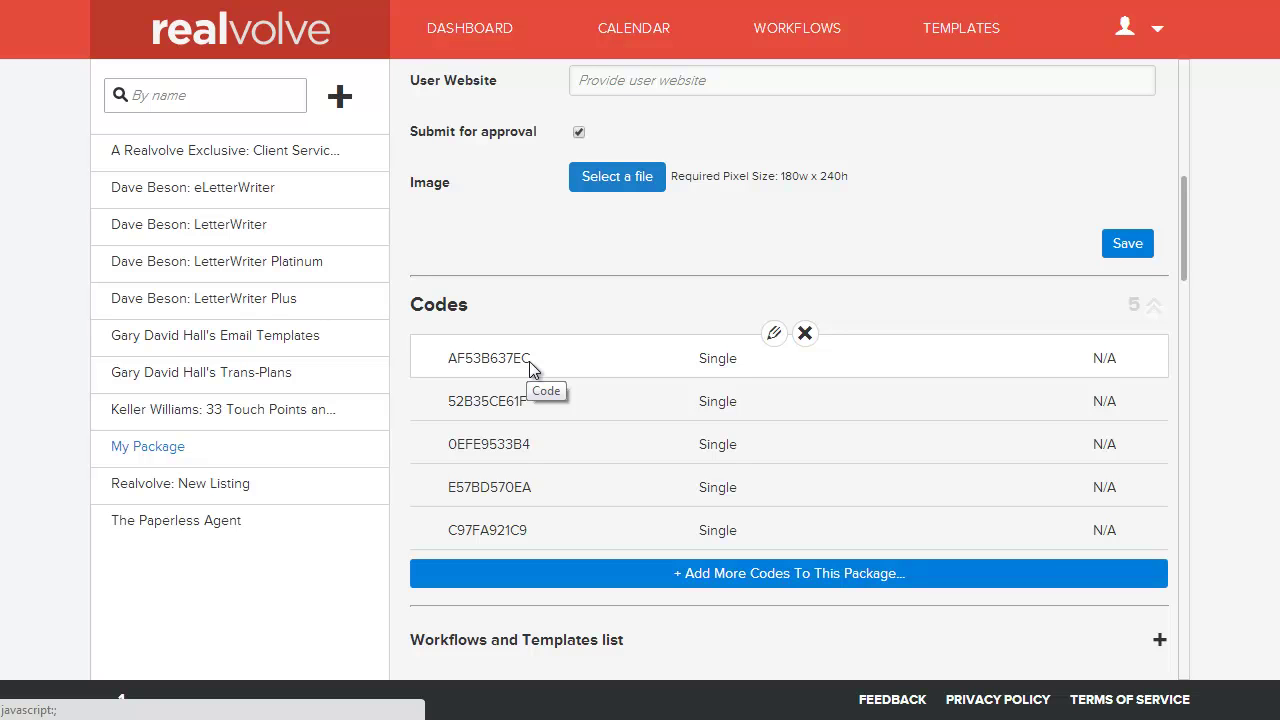
- Add 1 Unlimited-type code to My Package, then expand the list showing all six codes
{"action": "left_click", "coordinate": [692, 573]}
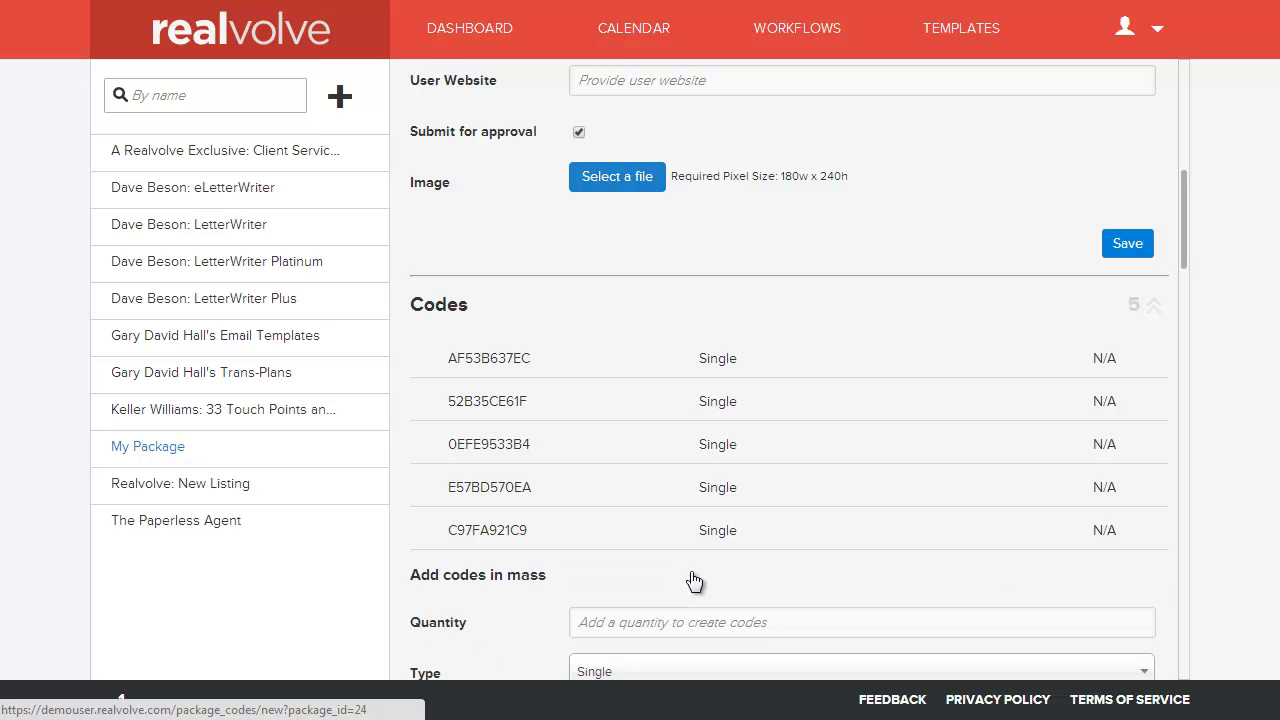
{"action": "scroll", "coordinate": [671, 483], "scroll_direction": "down", "scroll_amount": 5}
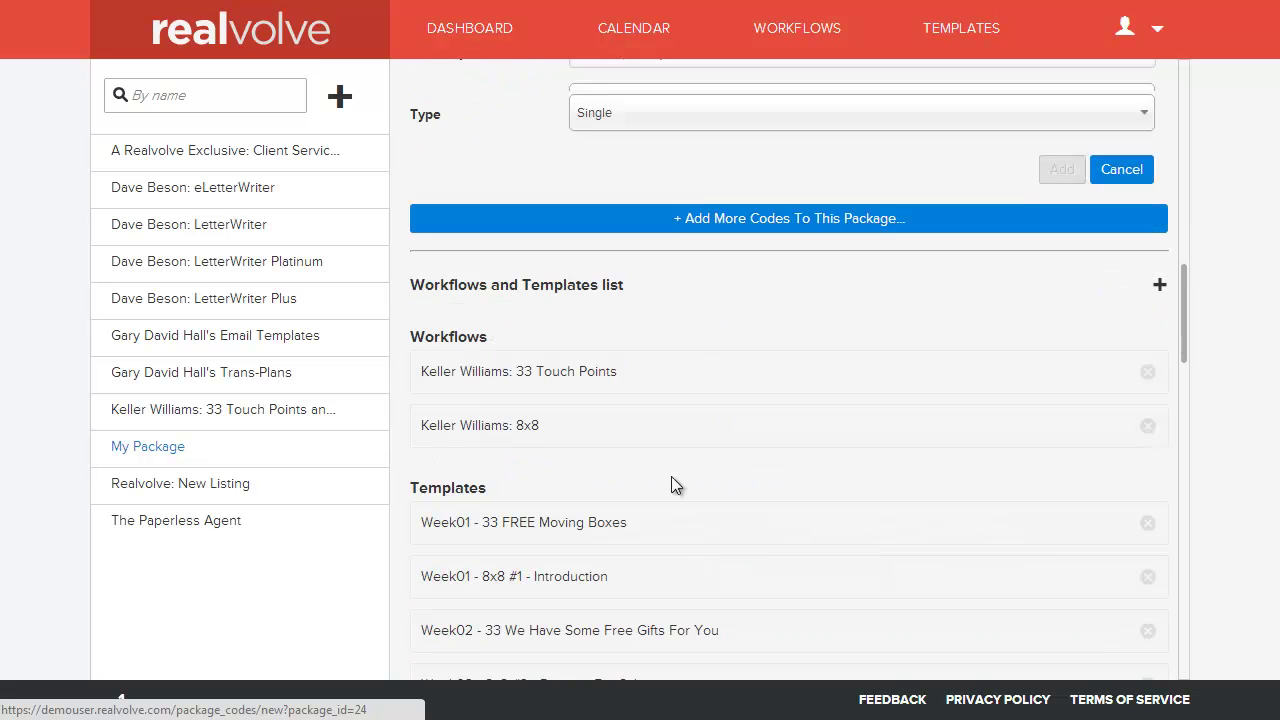
{"action": "scroll", "coordinate": [600, 465], "scroll_direction": "up", "scroll_amount": 4}
{"action": "left_click", "coordinate": [592, 472]}
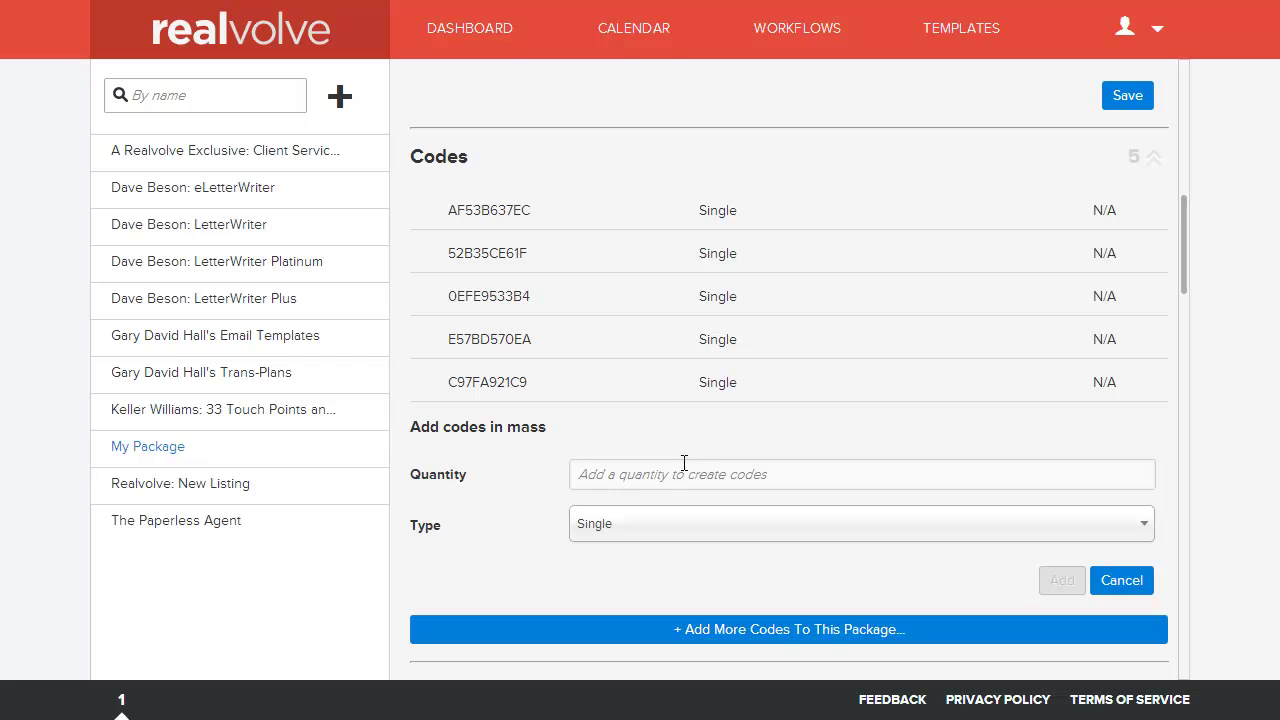
{"action": "type", "text": "1"}
{"action": "left_click", "coordinate": [655, 533]}
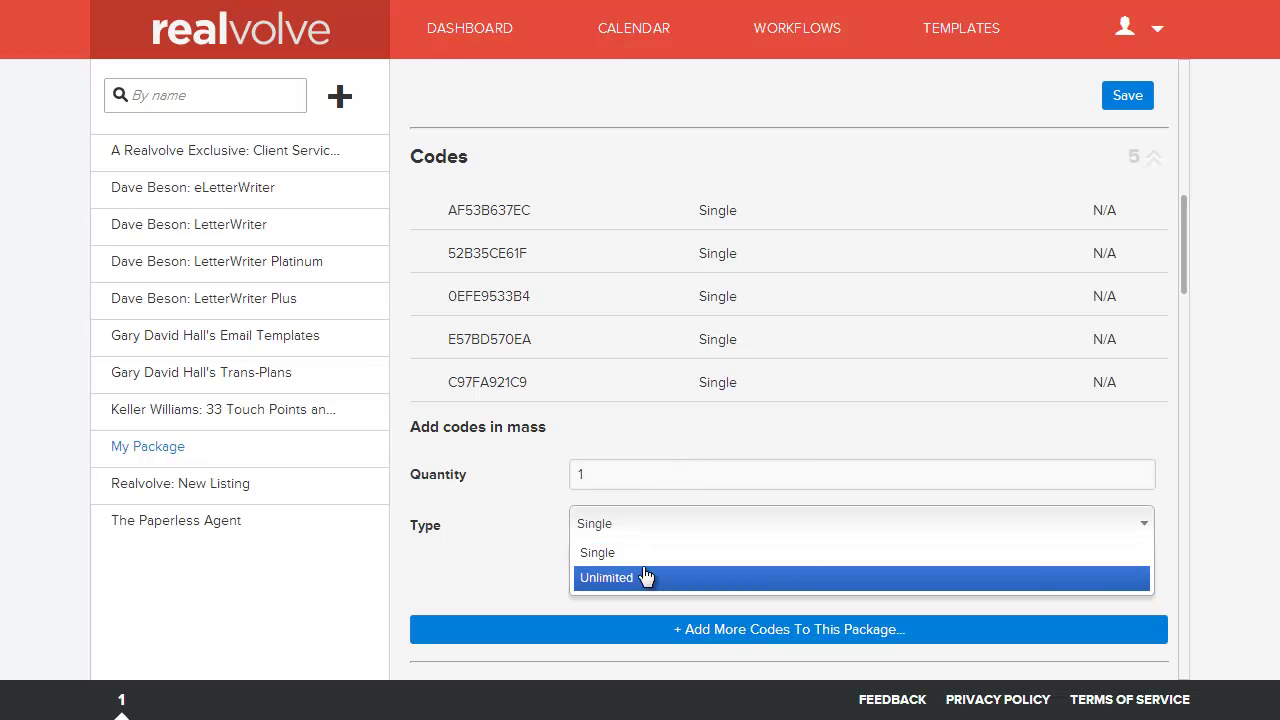
{"action": "left_click", "coordinate": [648, 578]}
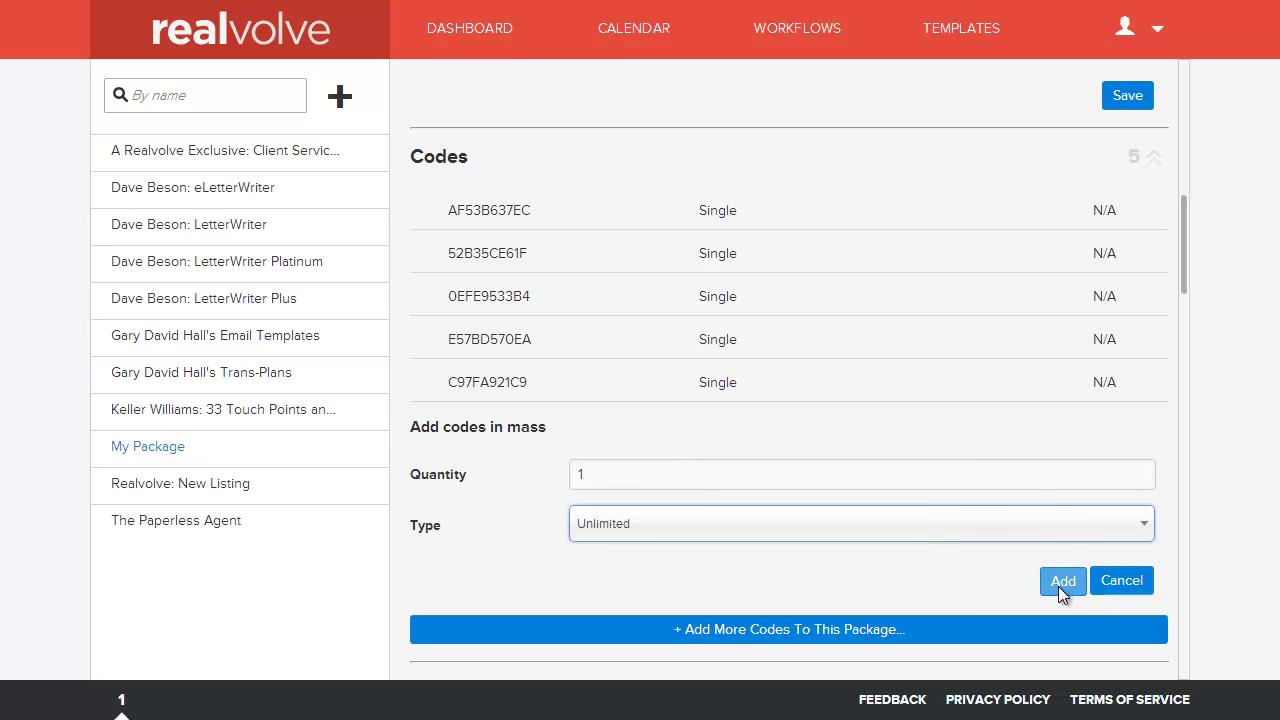
{"action": "left_click", "coordinate": [1060, 588]}
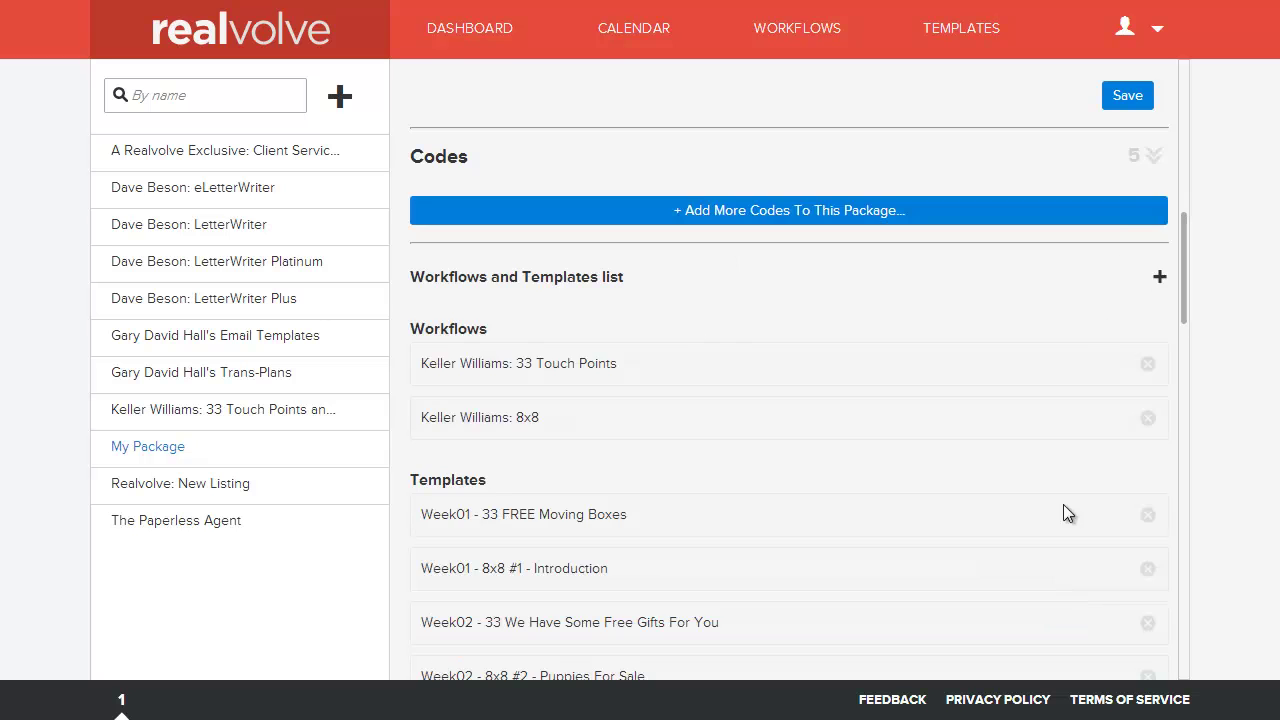
{"action": "left_click", "coordinate": [1153, 158]}
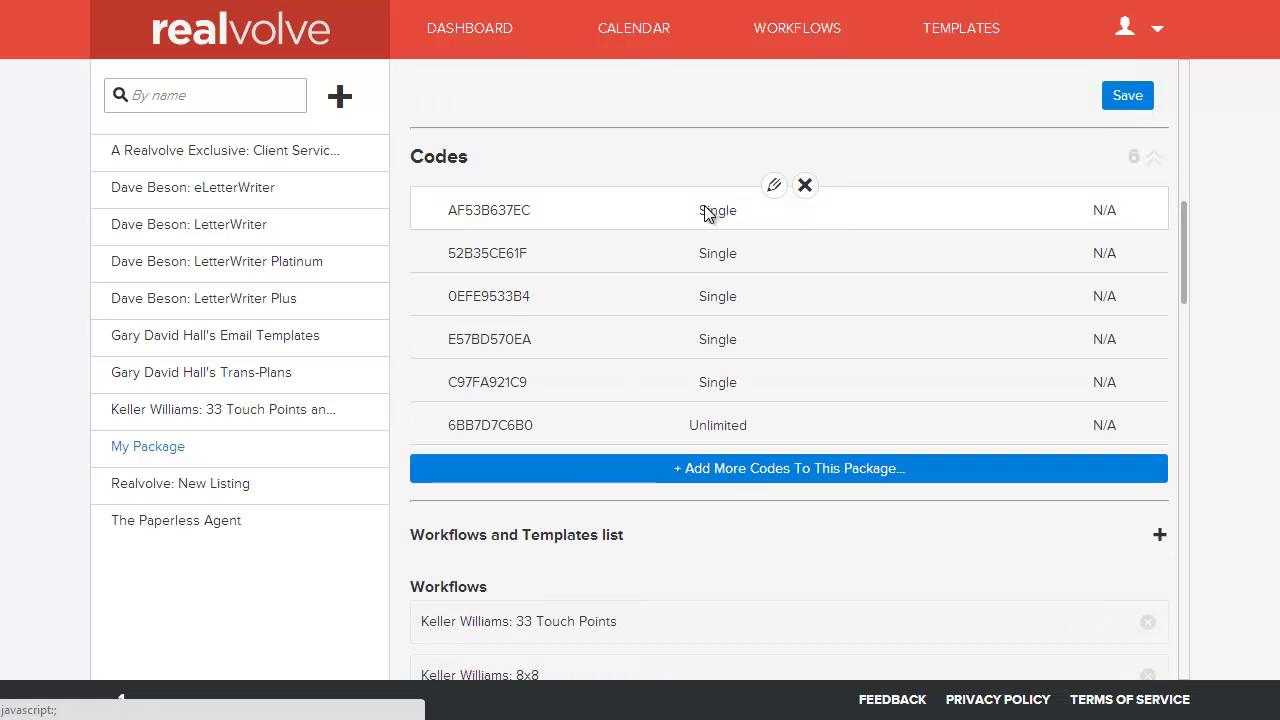